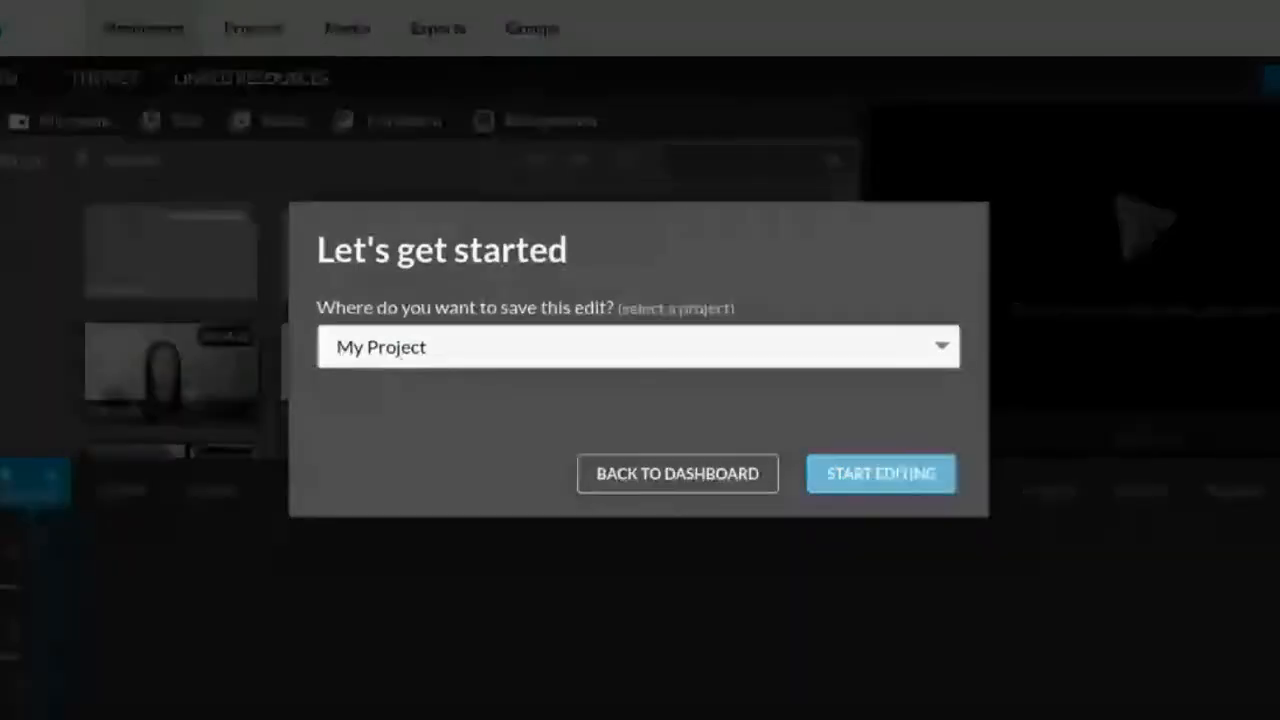
# Start the edit in My Project and place that folder's animoji clip at the start of the Video 2 track
pyautogui.click(871, 487)
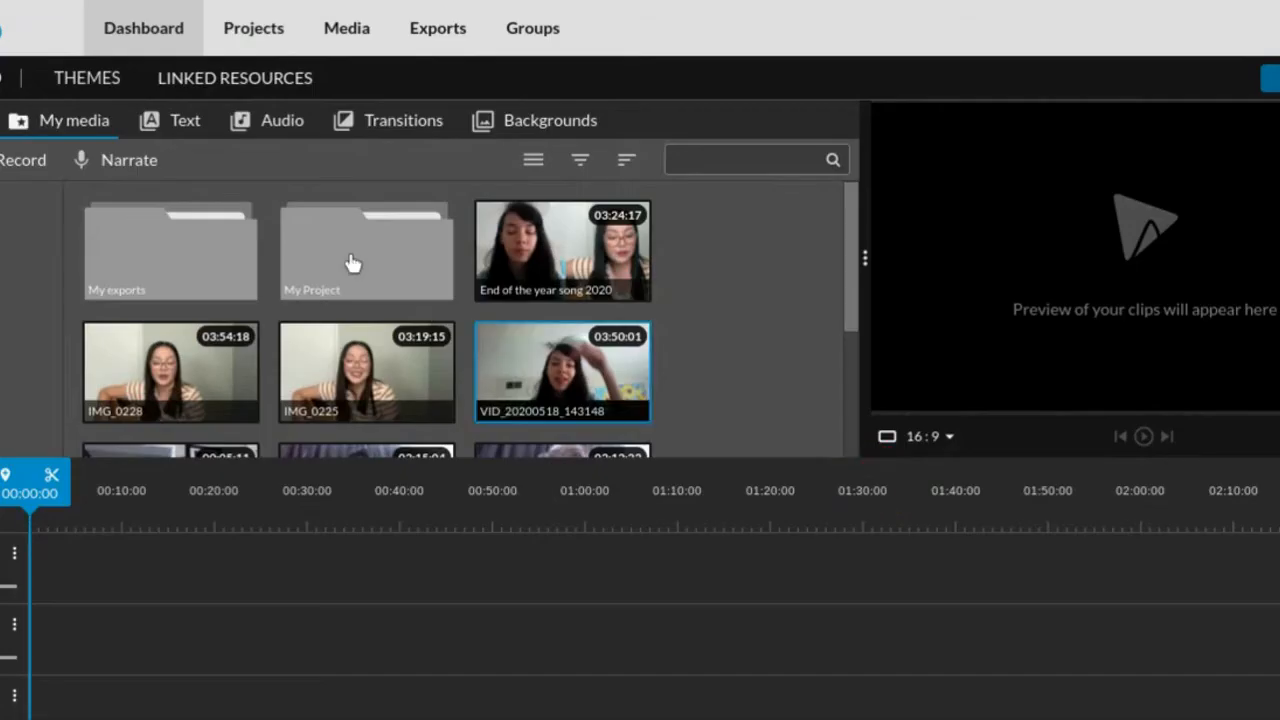
pyautogui.doubleClick(232, 243)
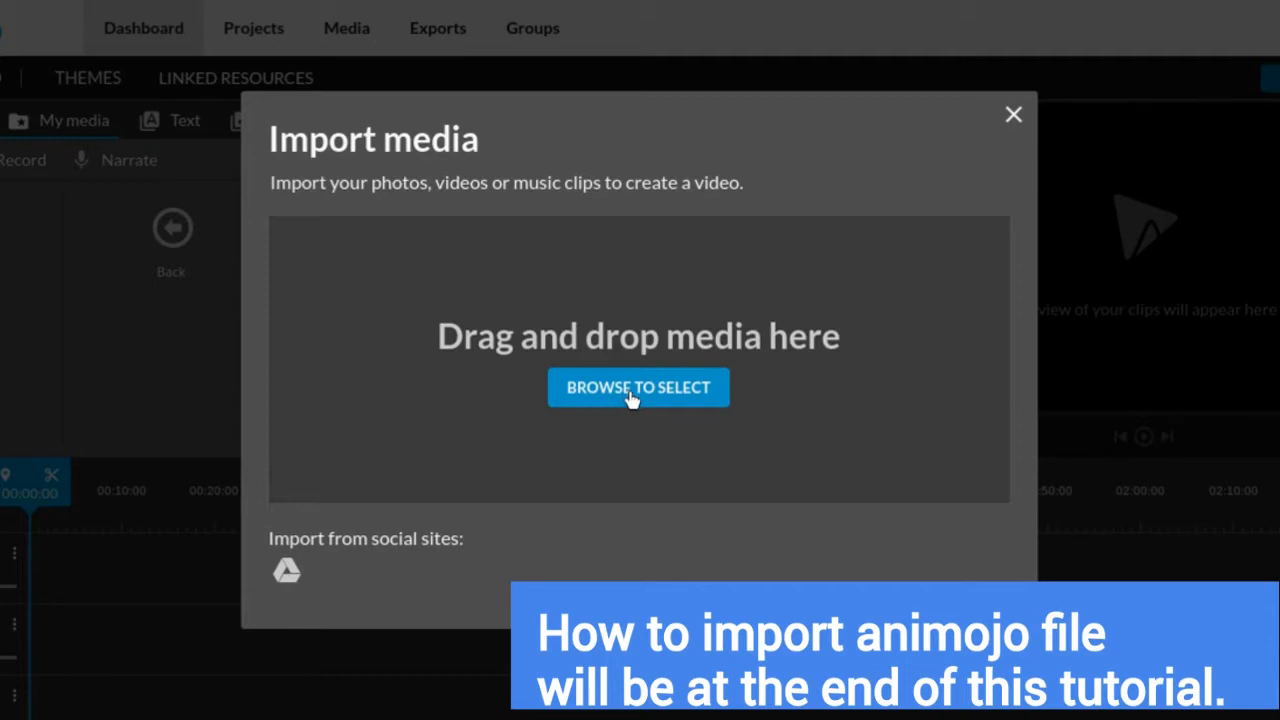
pyautogui.click(1014, 118)
pyautogui.click(405, 276)
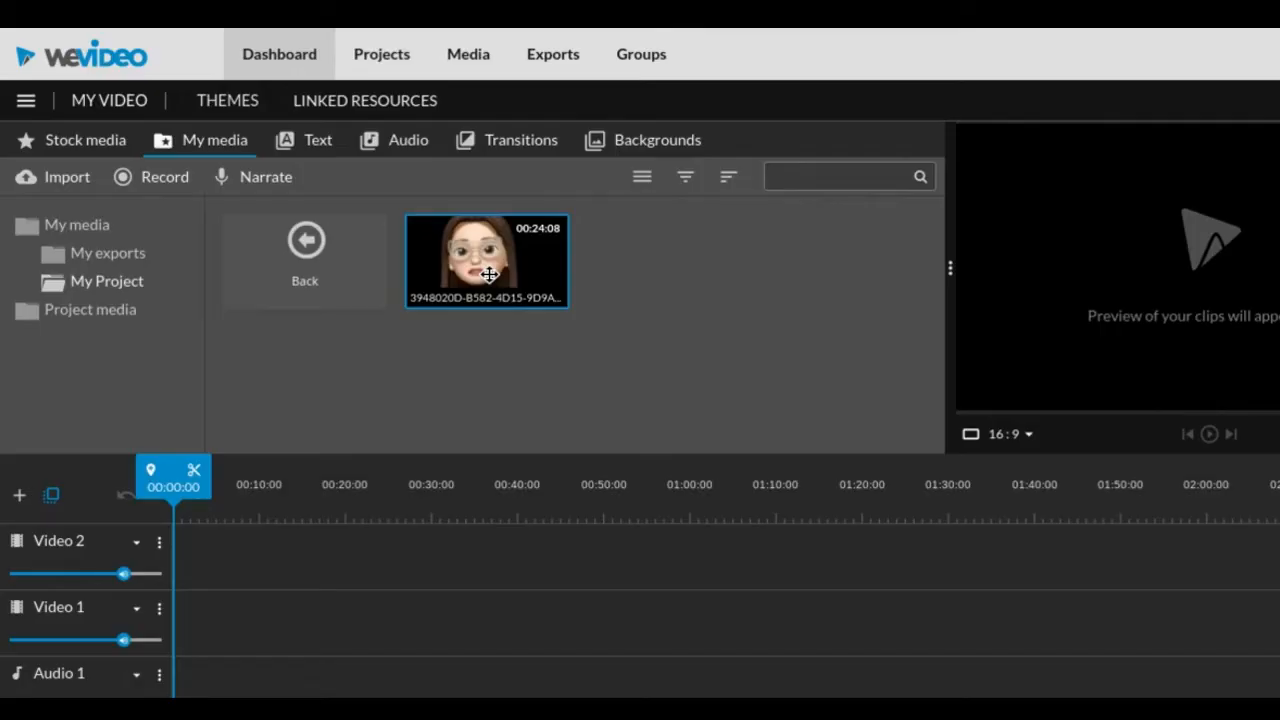
pyautogui.moveTo(489, 274); pyautogui.dragTo(188, 562)
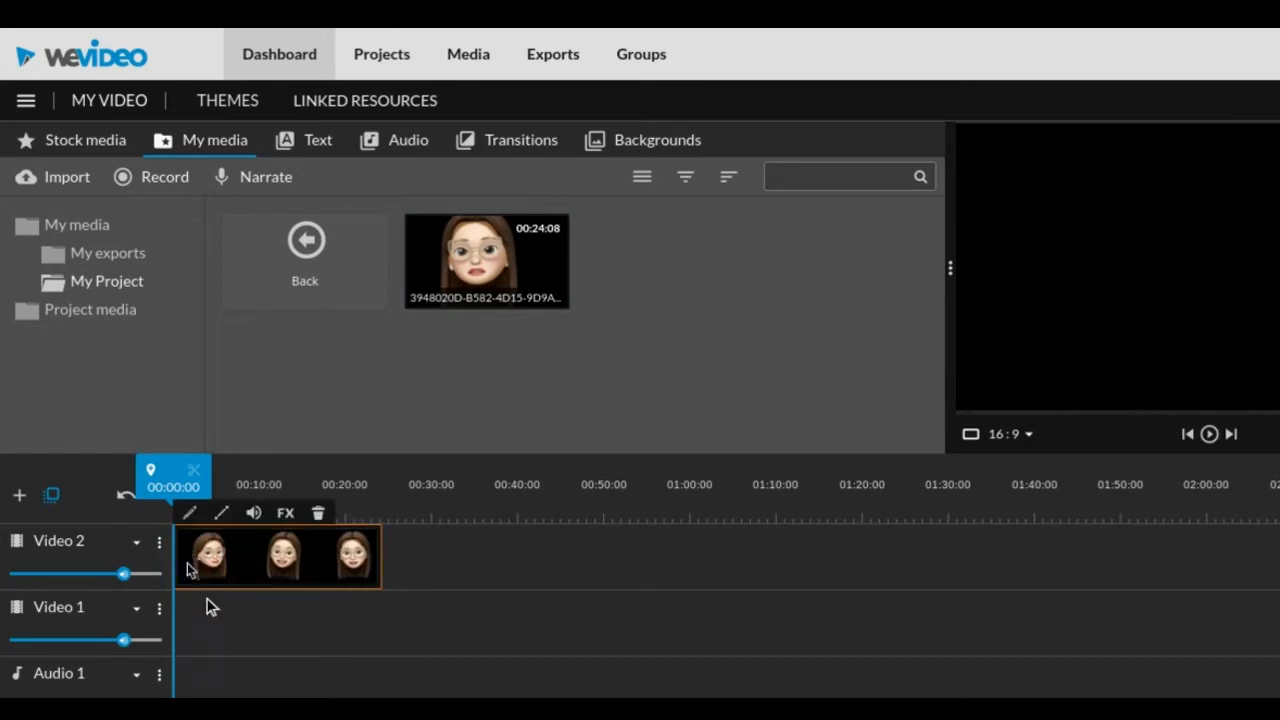
pyautogui.click(213, 626)
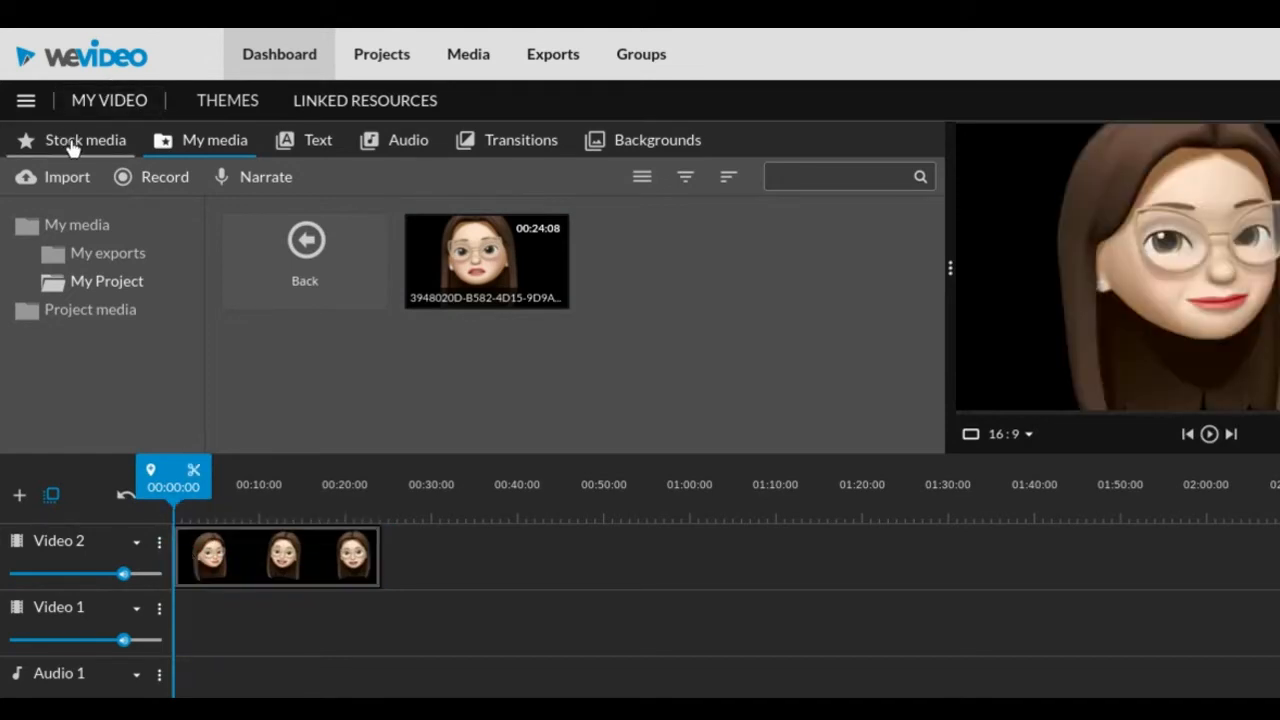
# Find stock images for "classroom" and place the Classroom computer image on Video 1, spanning the full length of the animoji clip
pyautogui.click(75, 146)
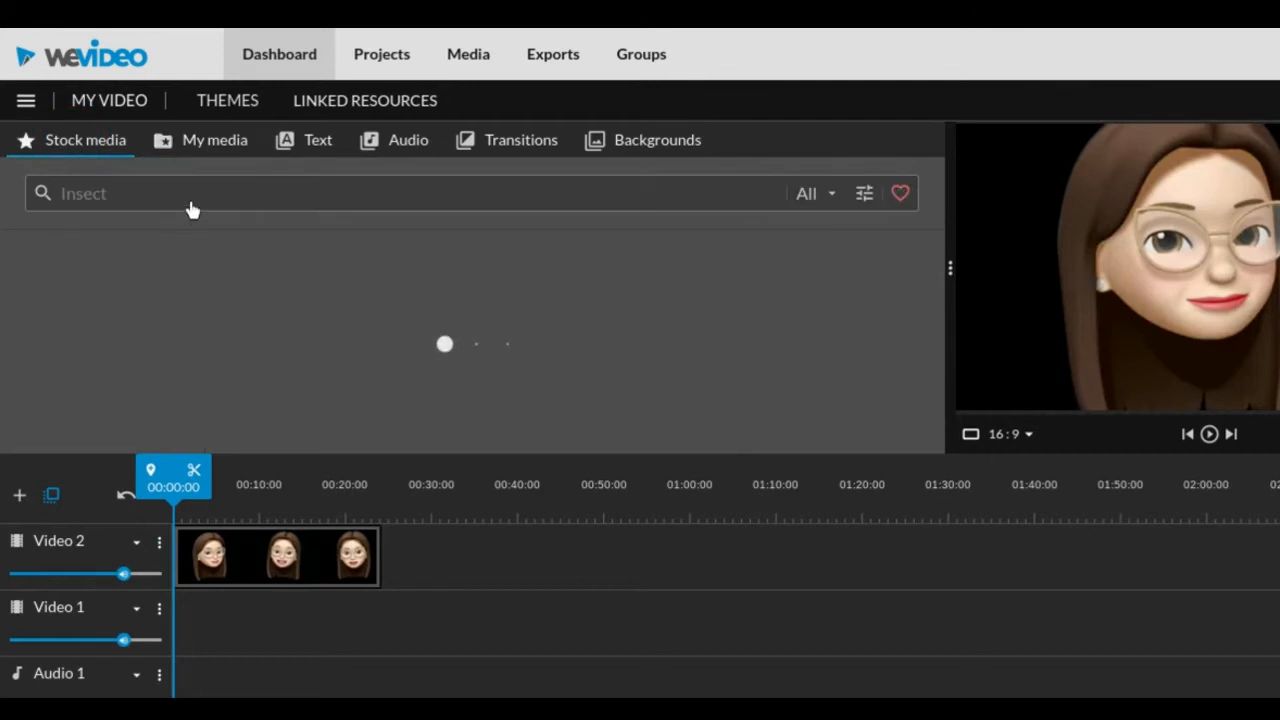
pyautogui.write('classroom')
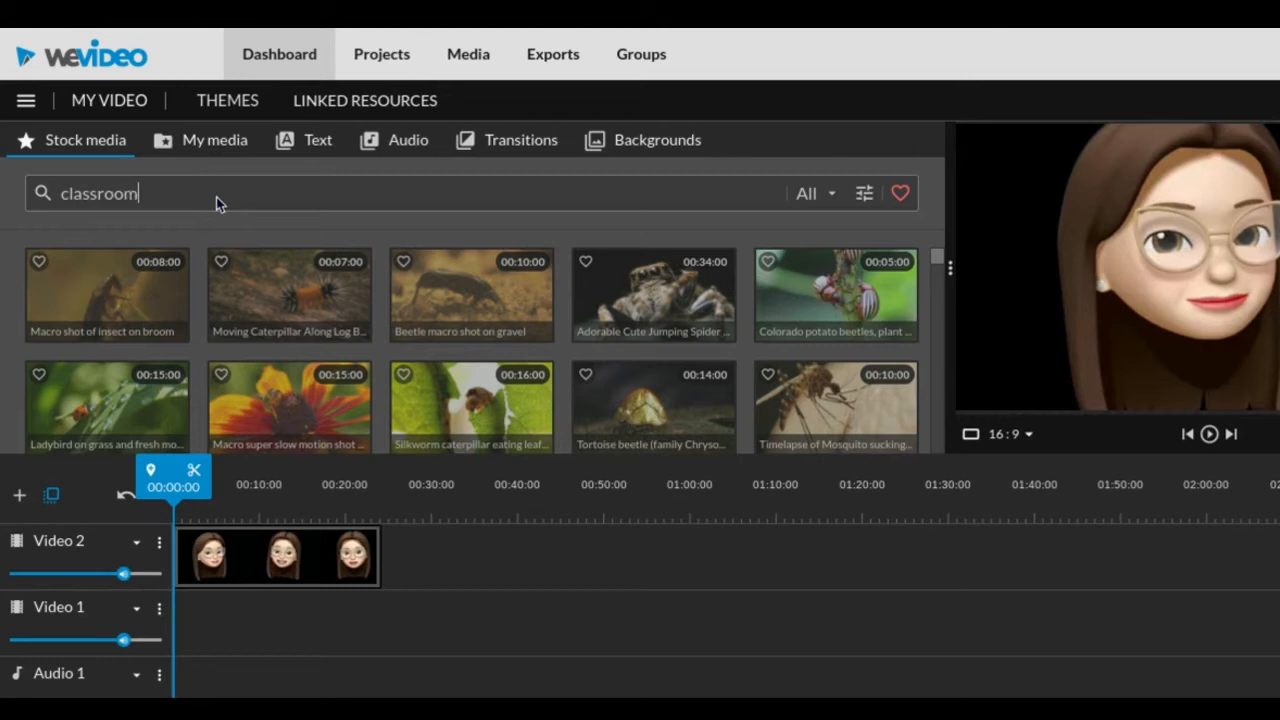
pyautogui.press('Return')
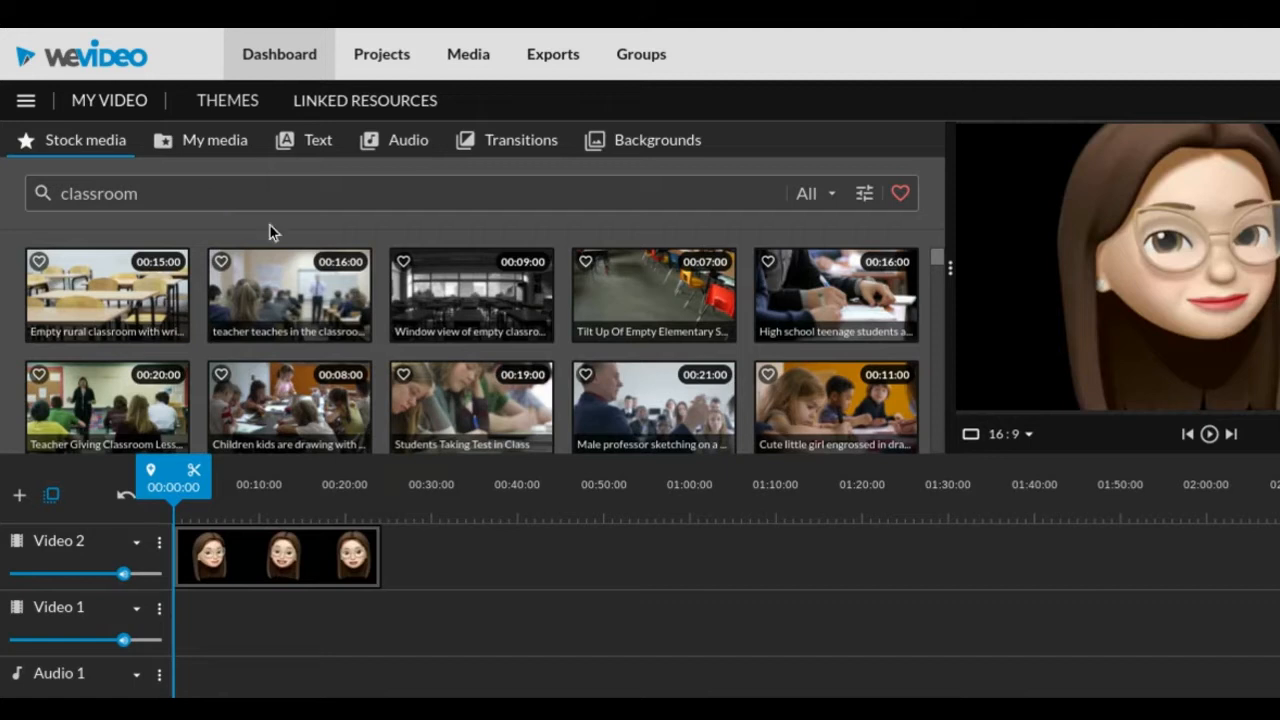
pyautogui.click(824, 193)
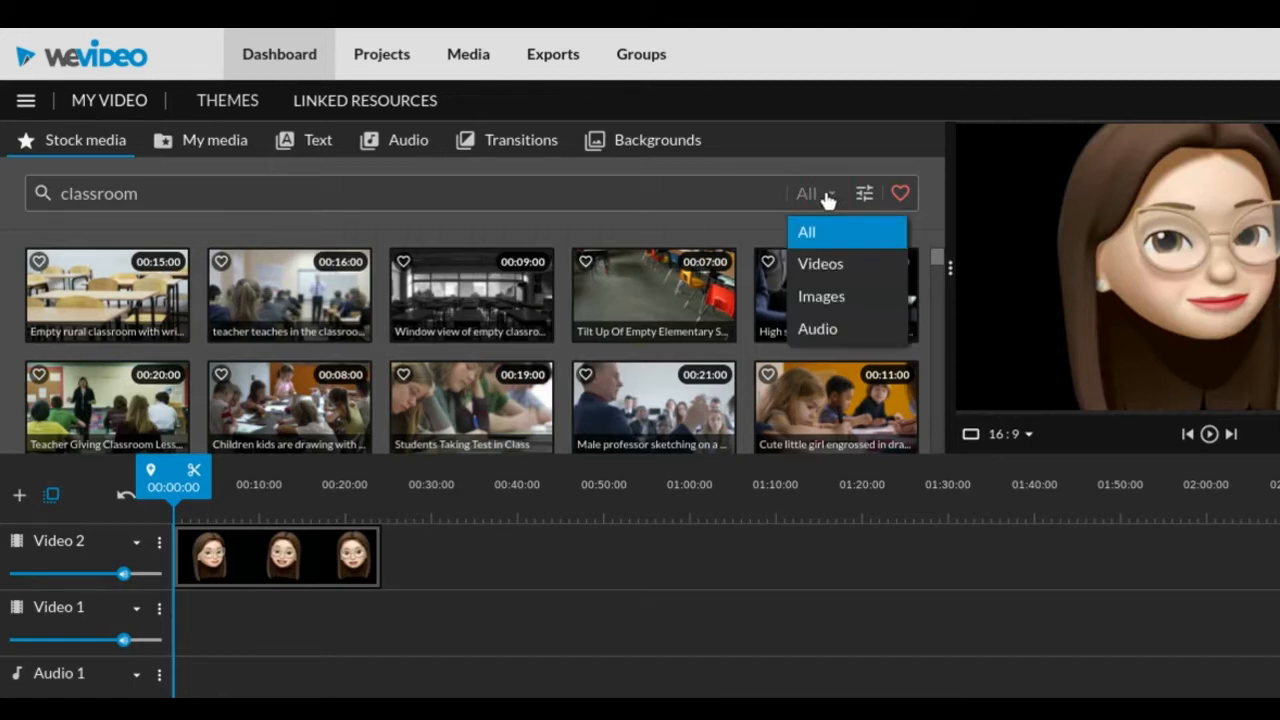
pyautogui.click(857, 298)
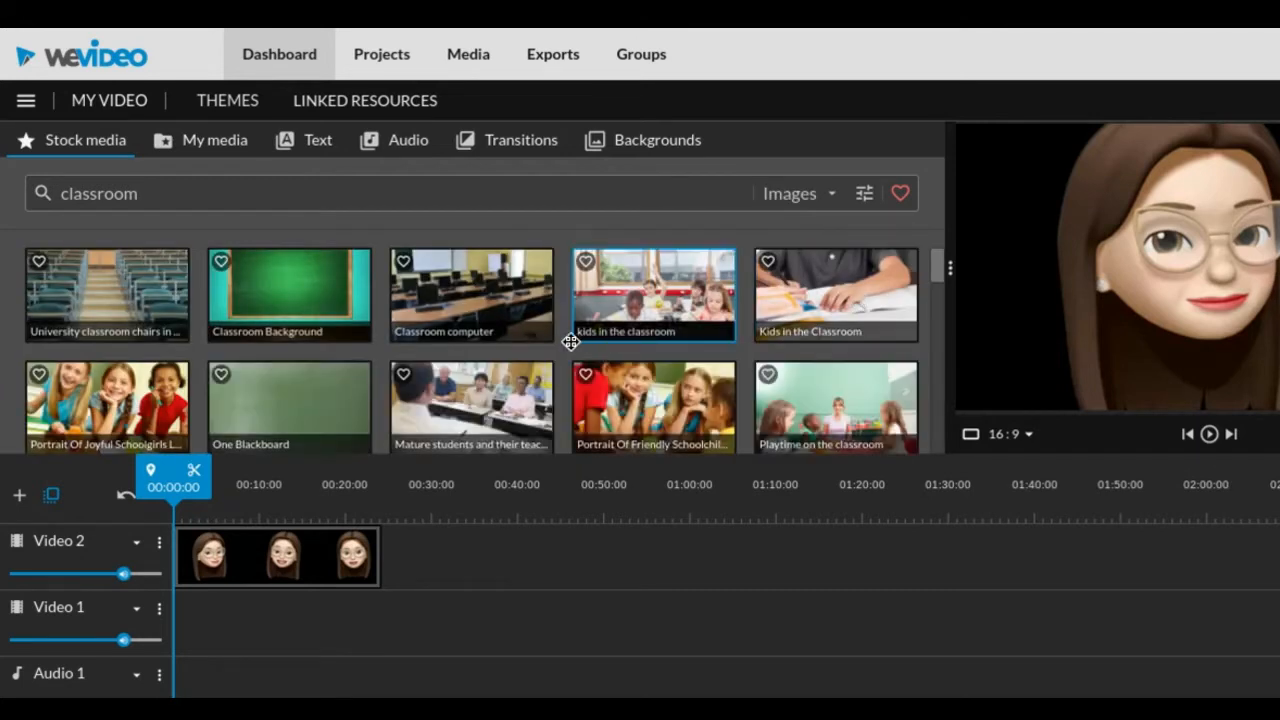
pyautogui.moveTo(474, 292); pyautogui.dragTo(380, 638)
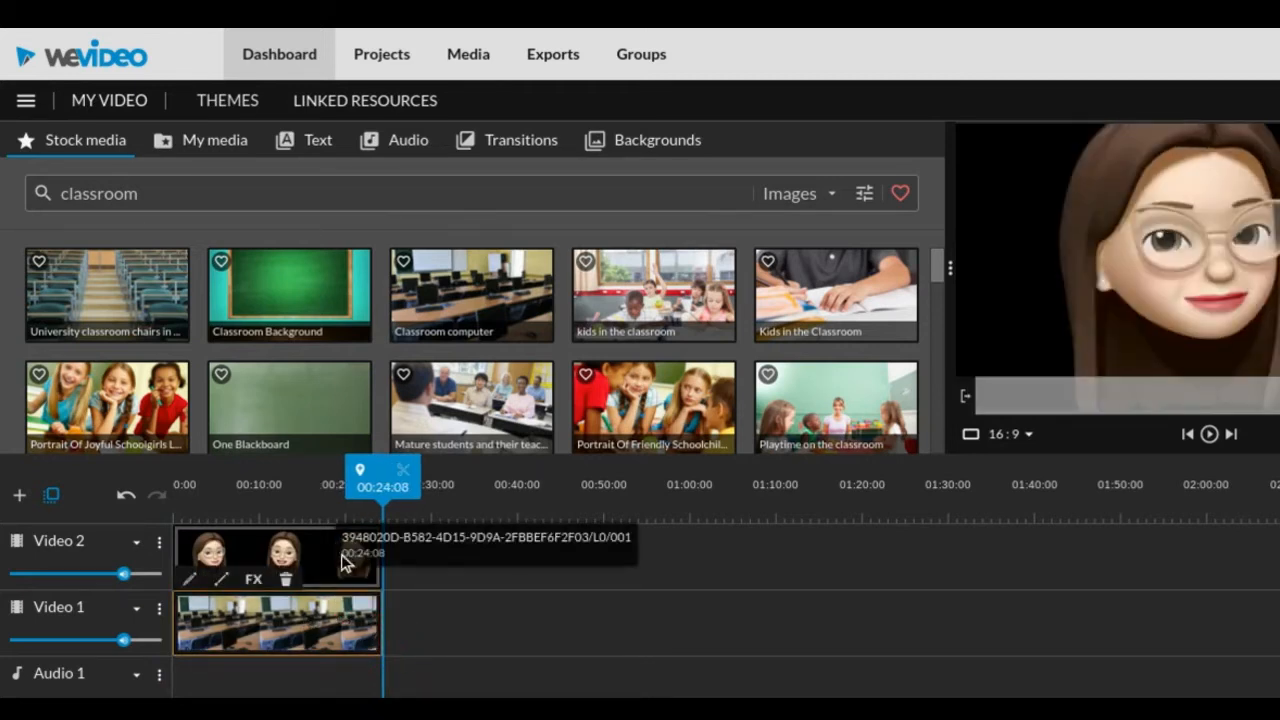
# Scale the animoji clip on Video 2 down to 0.62 and move it to about x 485, y 201
pyautogui.click(342, 562)
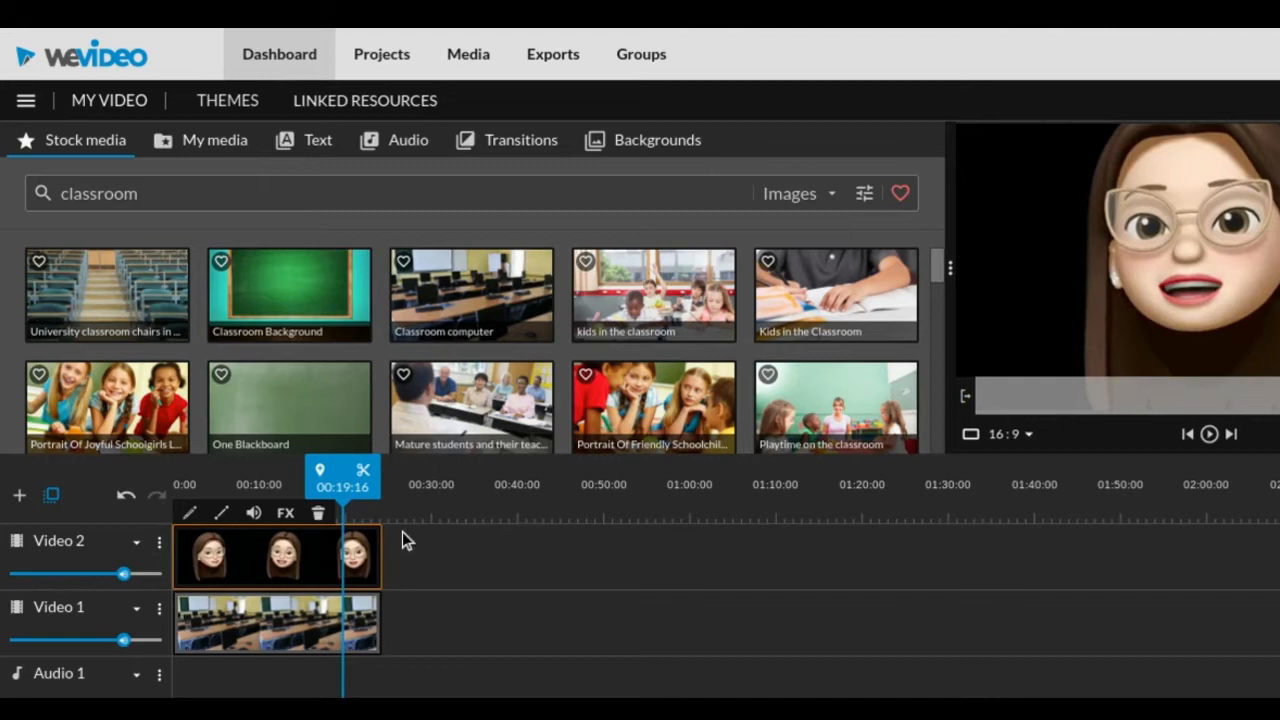
pyautogui.click(190, 515)
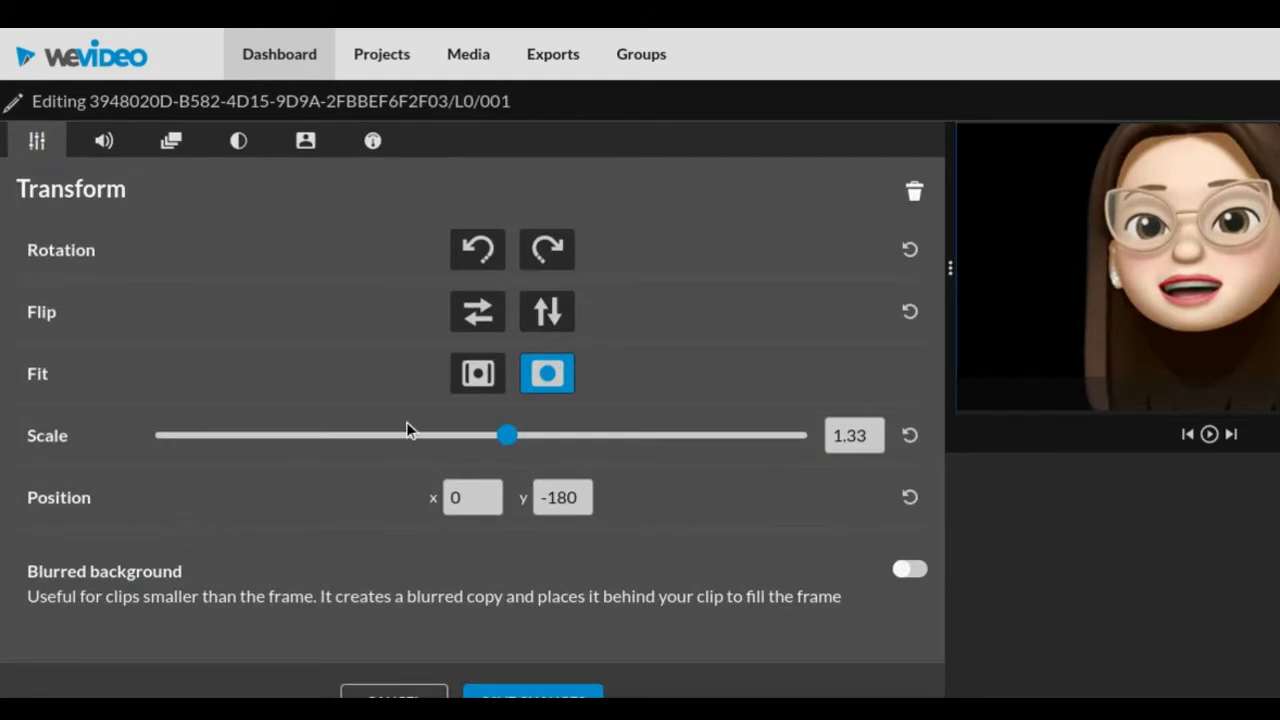
pyautogui.moveTo(508, 440); pyautogui.dragTo(361, 445)
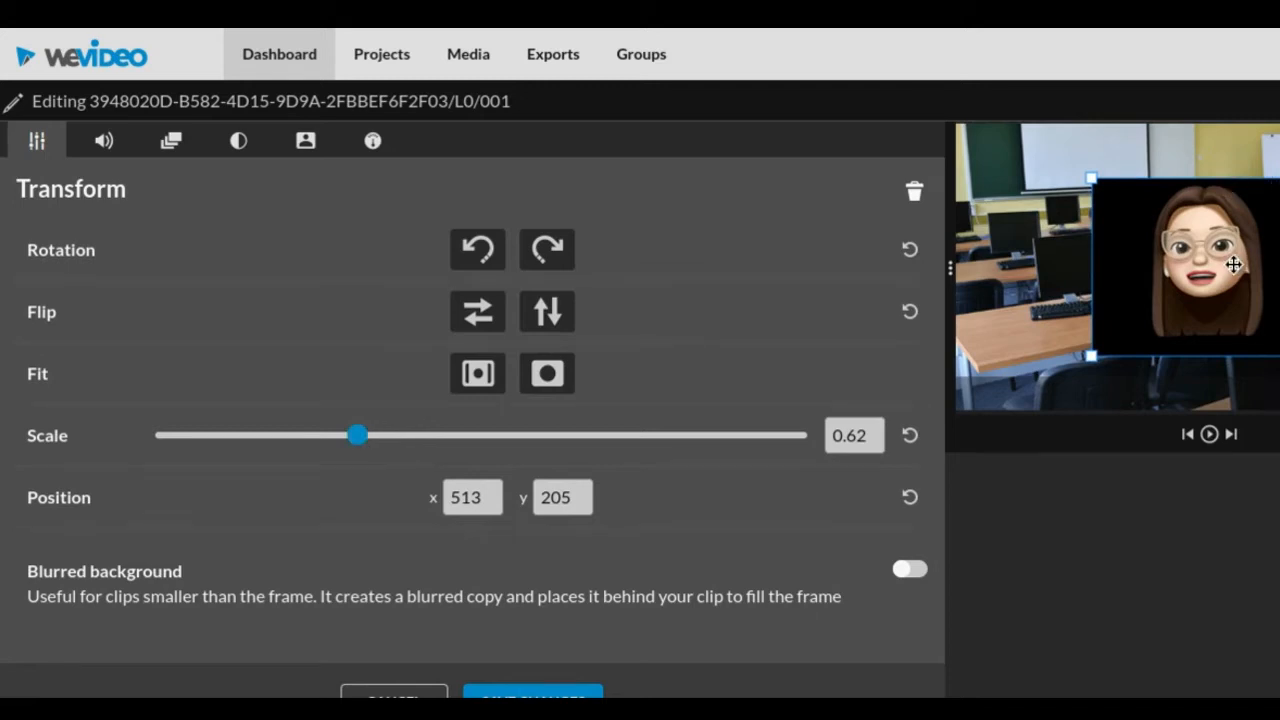
pyautogui.moveTo(1232, 264)
pyautogui.mouseDown()
pyautogui.moveTo(1131, 314)
pyautogui.moveTo(1227, 262)
pyautogui.mouseUp()
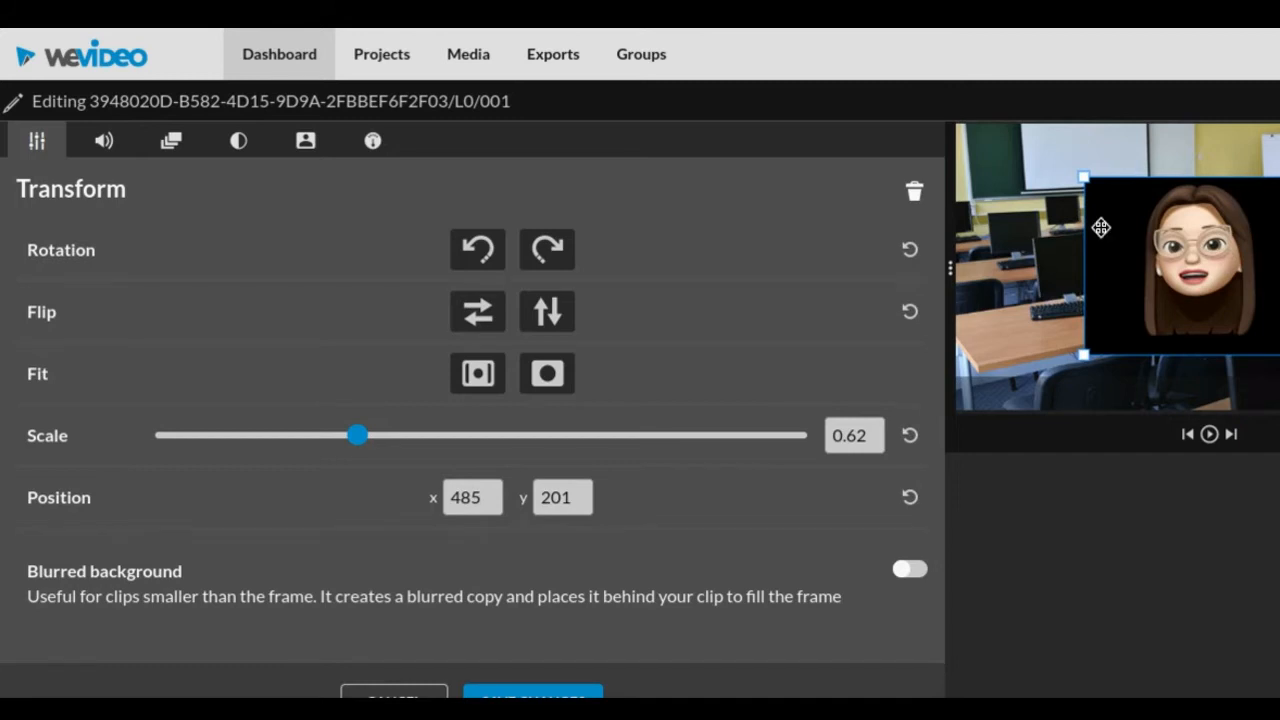
# Key out the animoji clip's black background (000000), reduce the upper Defringe limit to near its minimum, and save the changes
pyautogui.click(306, 143)
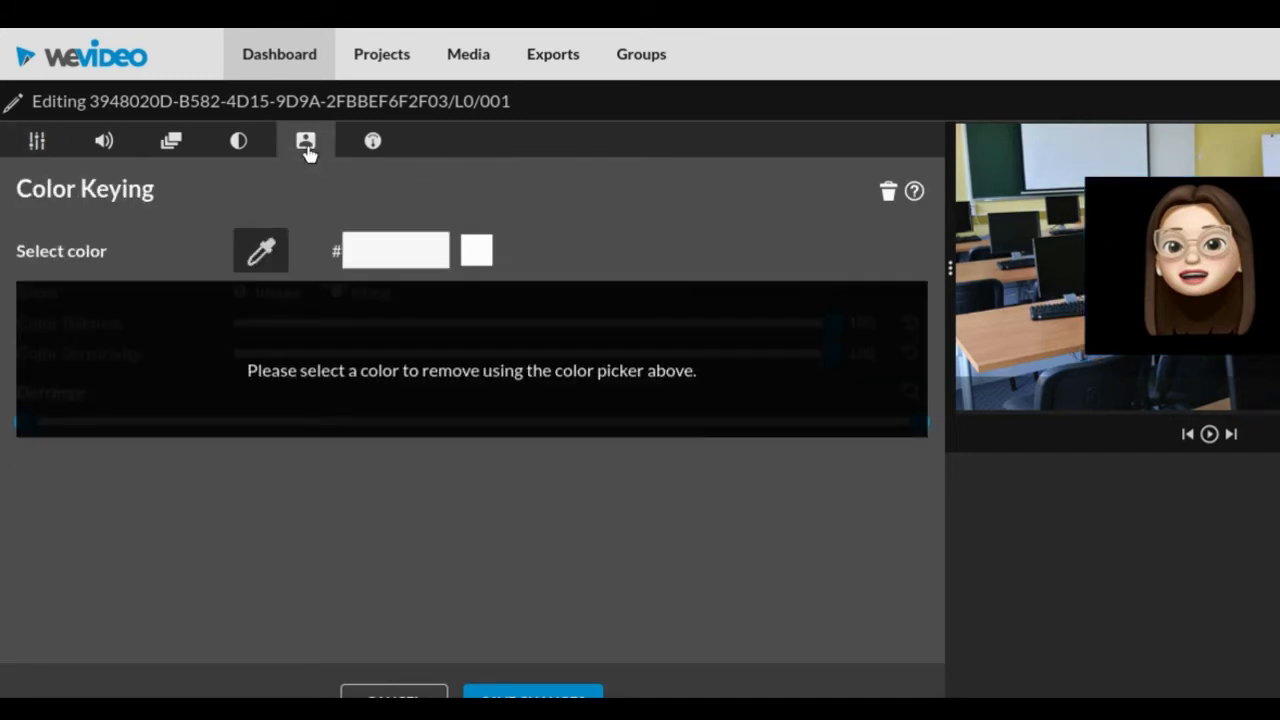
pyautogui.click(262, 252)
pyautogui.click(1127, 211)
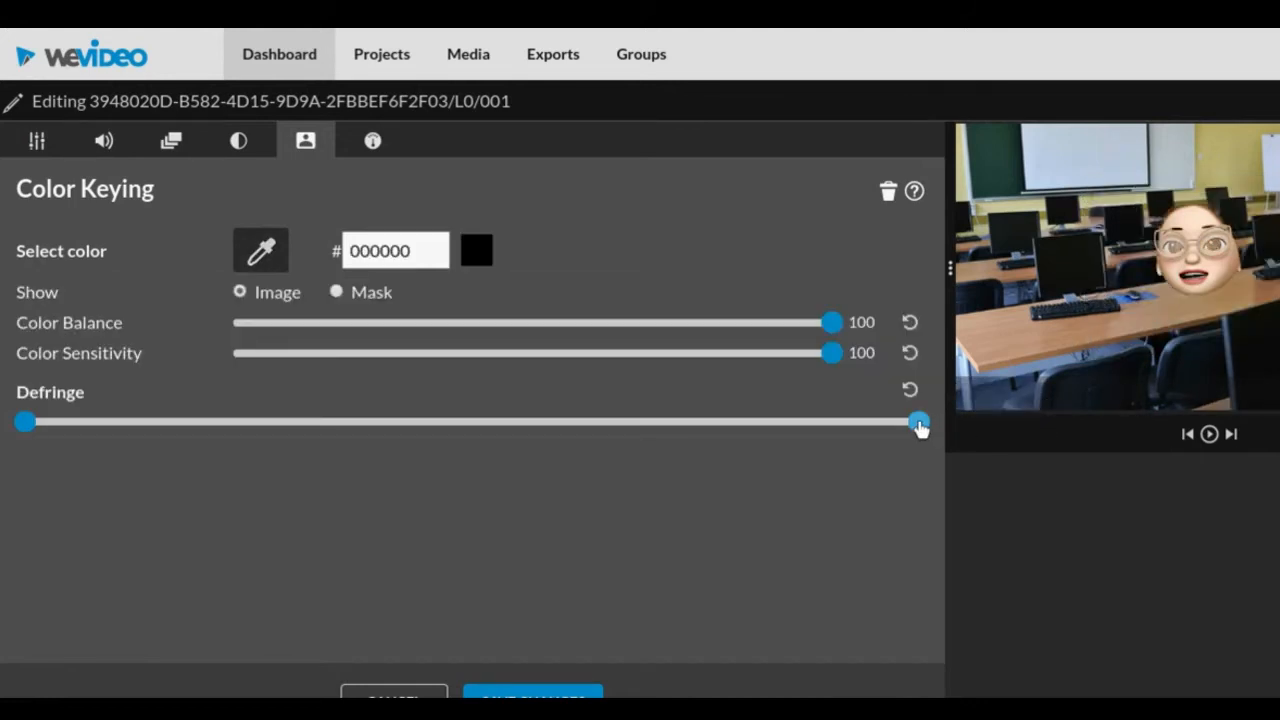
pyautogui.click(919, 426)
pyautogui.moveTo(919, 426); pyautogui.dragTo(76, 430)
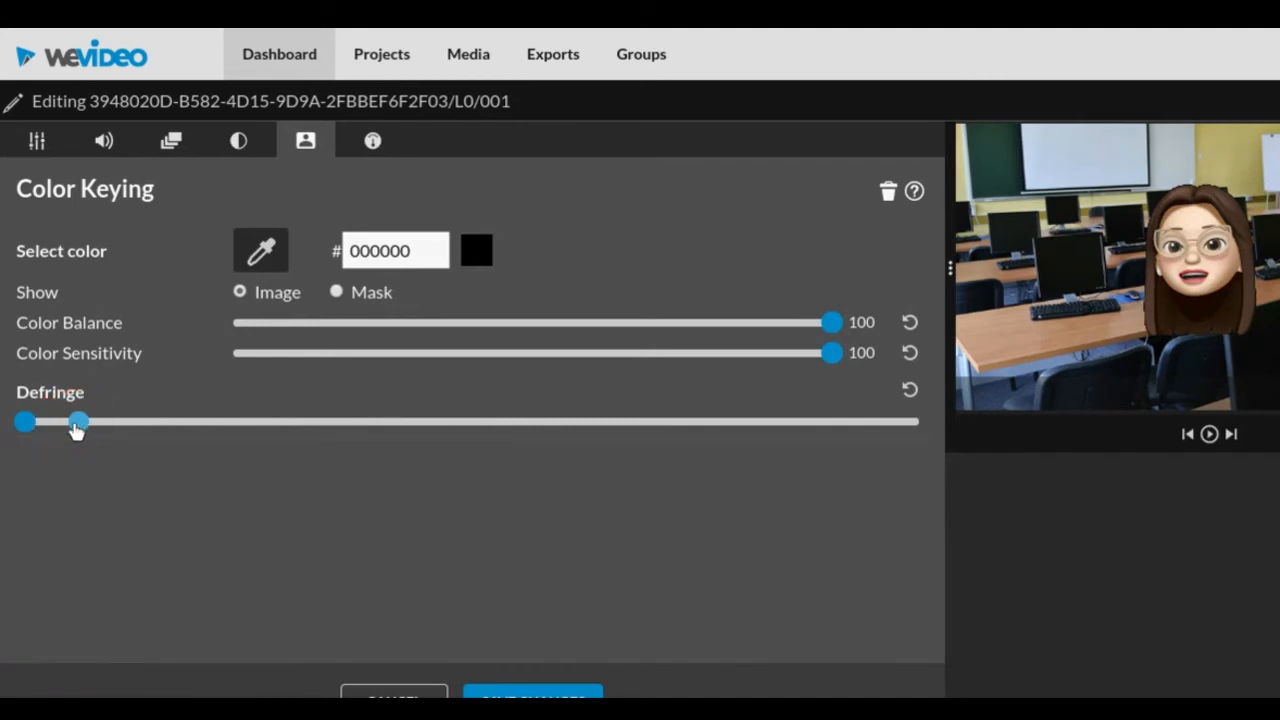
pyautogui.scroll(-1, 600, 534)
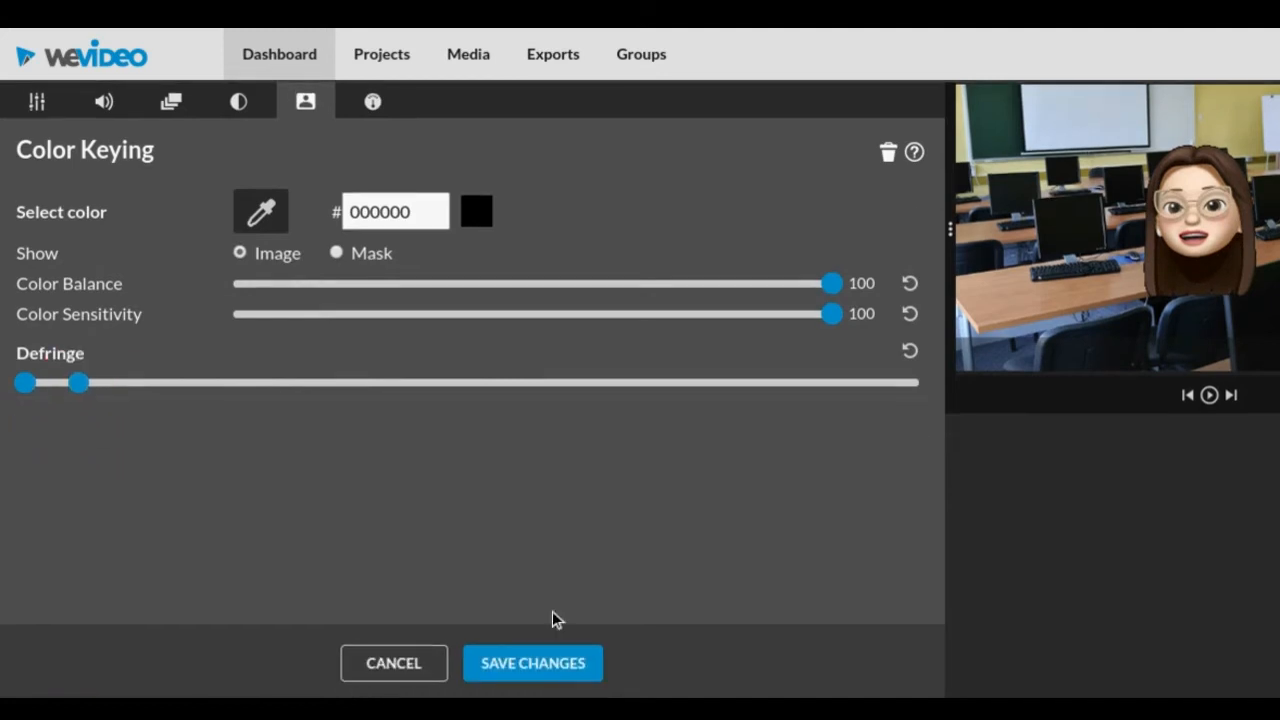
pyautogui.click(545, 662)
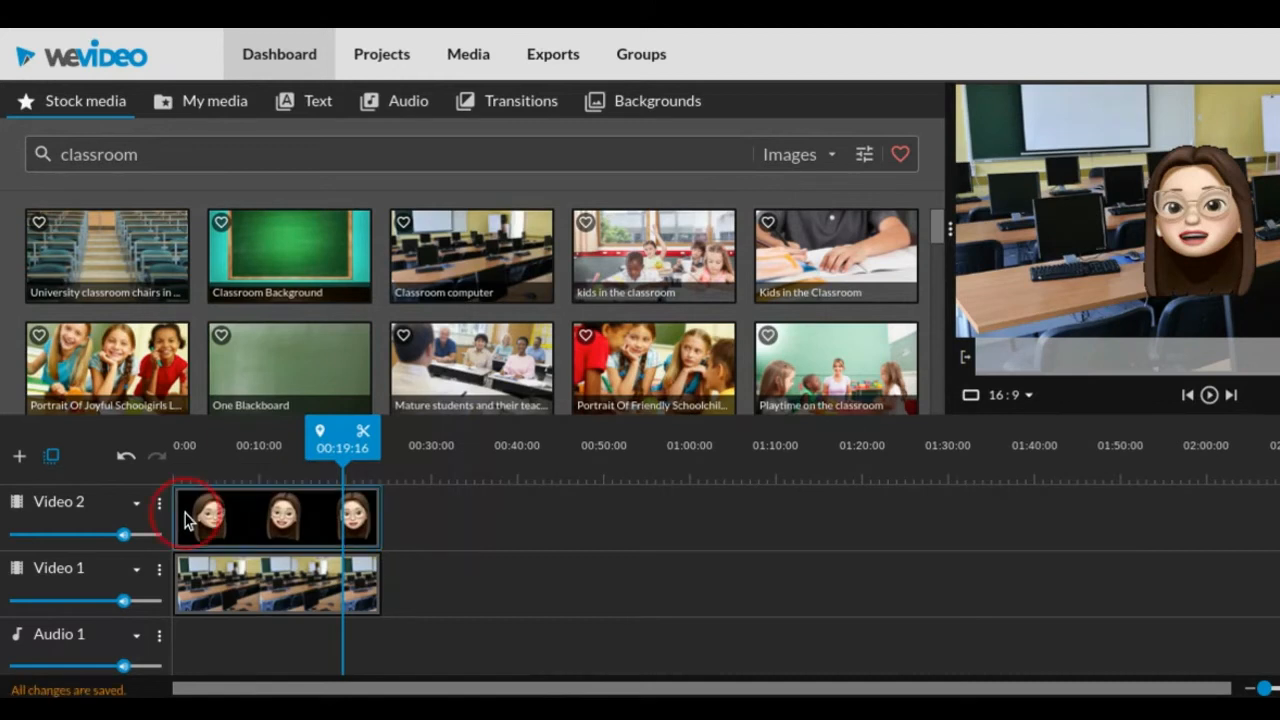
# Play back the animoji over the classroom background from about one second into the timeline
pyautogui.moveTo(343, 430); pyautogui.dragTo(187, 415)
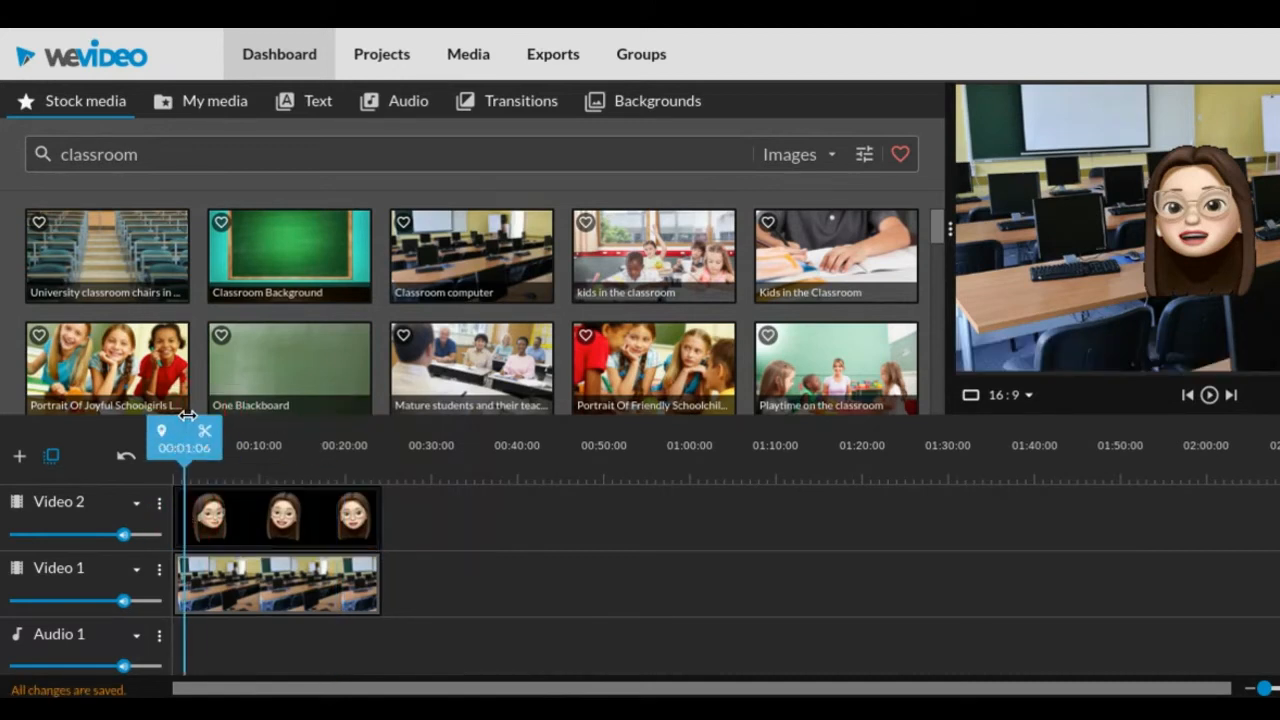
pyautogui.click(1209, 396)
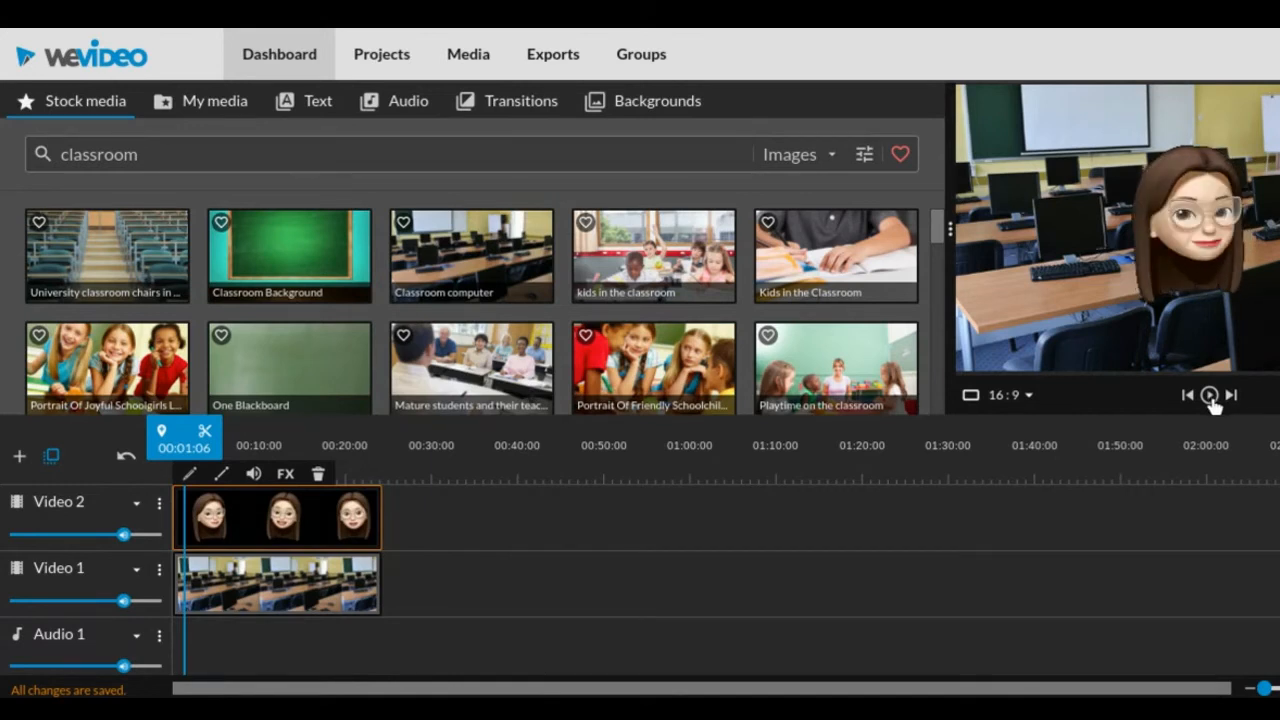
pyautogui.click(1209, 396)
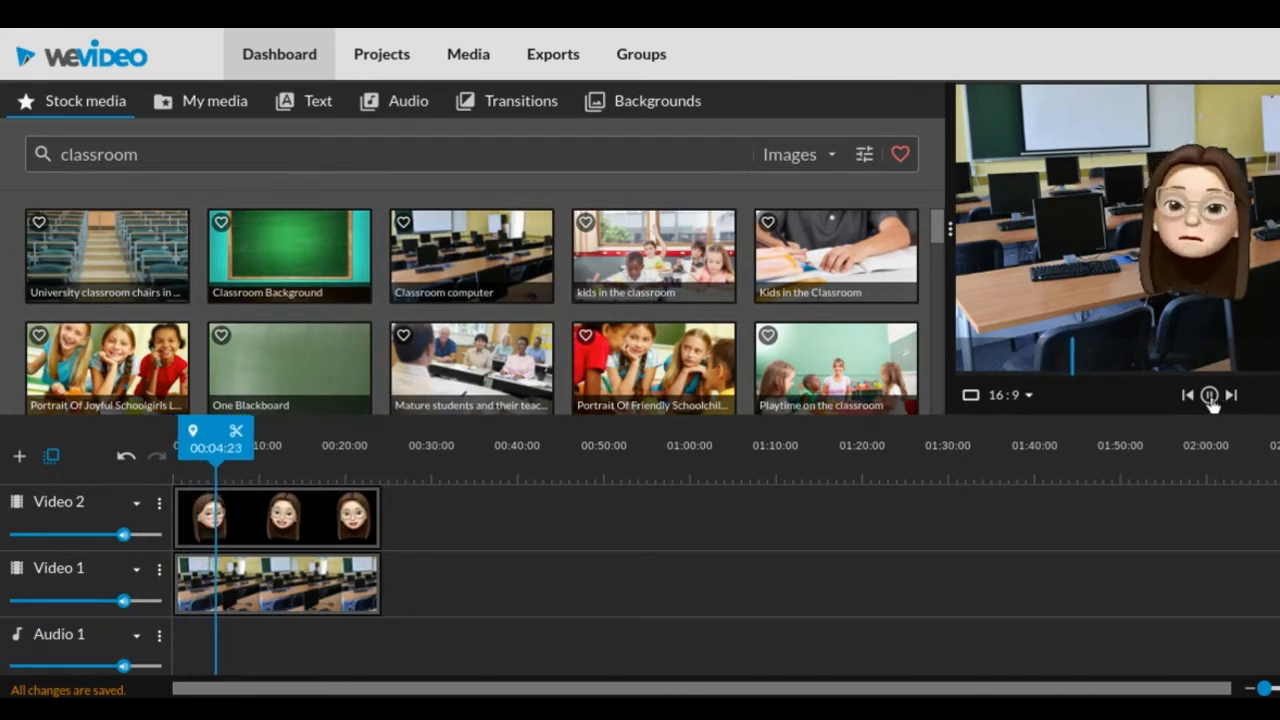
pyautogui.click(1209, 396)
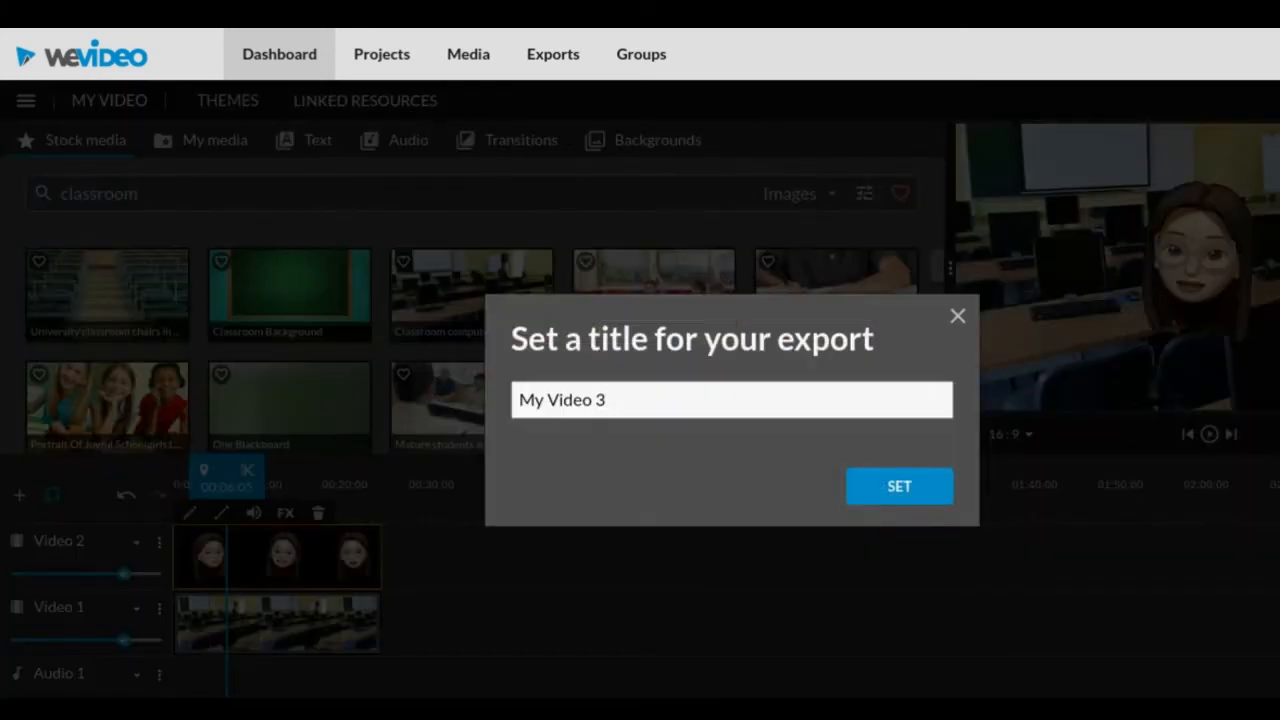
# Title the export "animoji example"
pyautogui.click(825, 407)
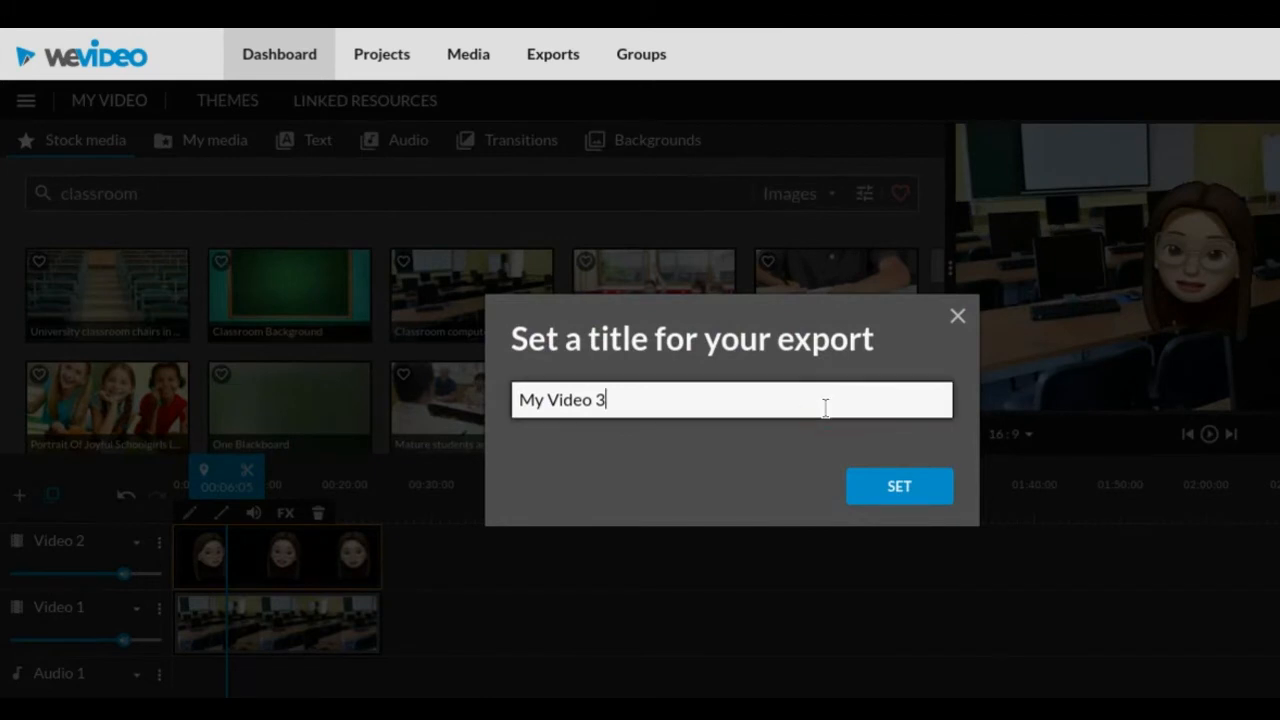
pyautogui.tripleClick(825, 407)
pyautogui.write('animoji')
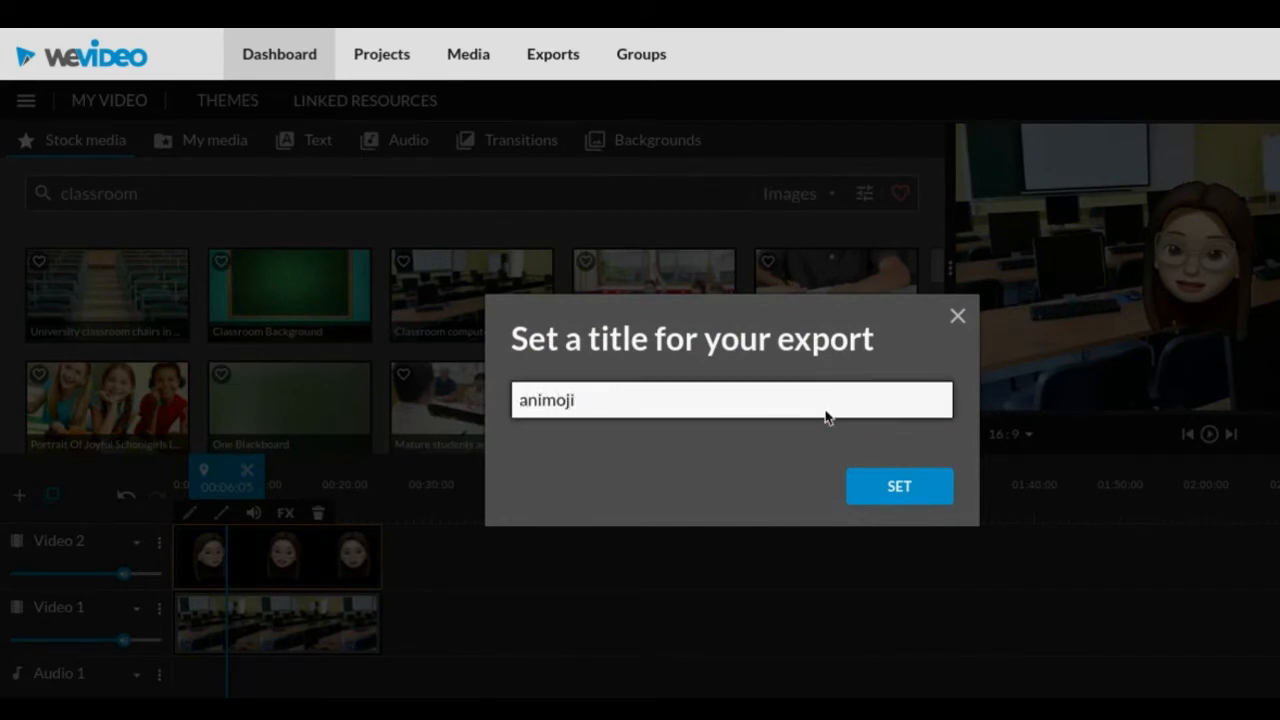
pyautogui.write(' example')
pyautogui.click(900, 487)
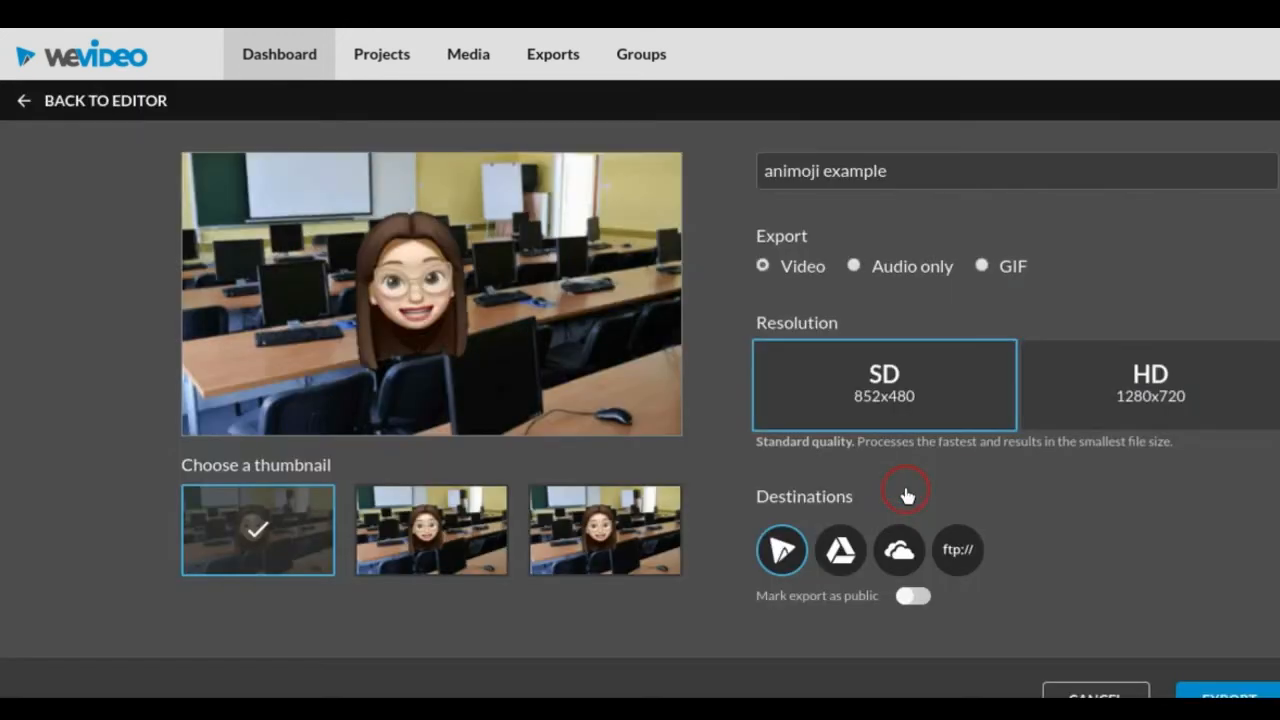
# Export the video in HD 1280x720 with the first thumbnail
pyautogui.click(1088, 408)
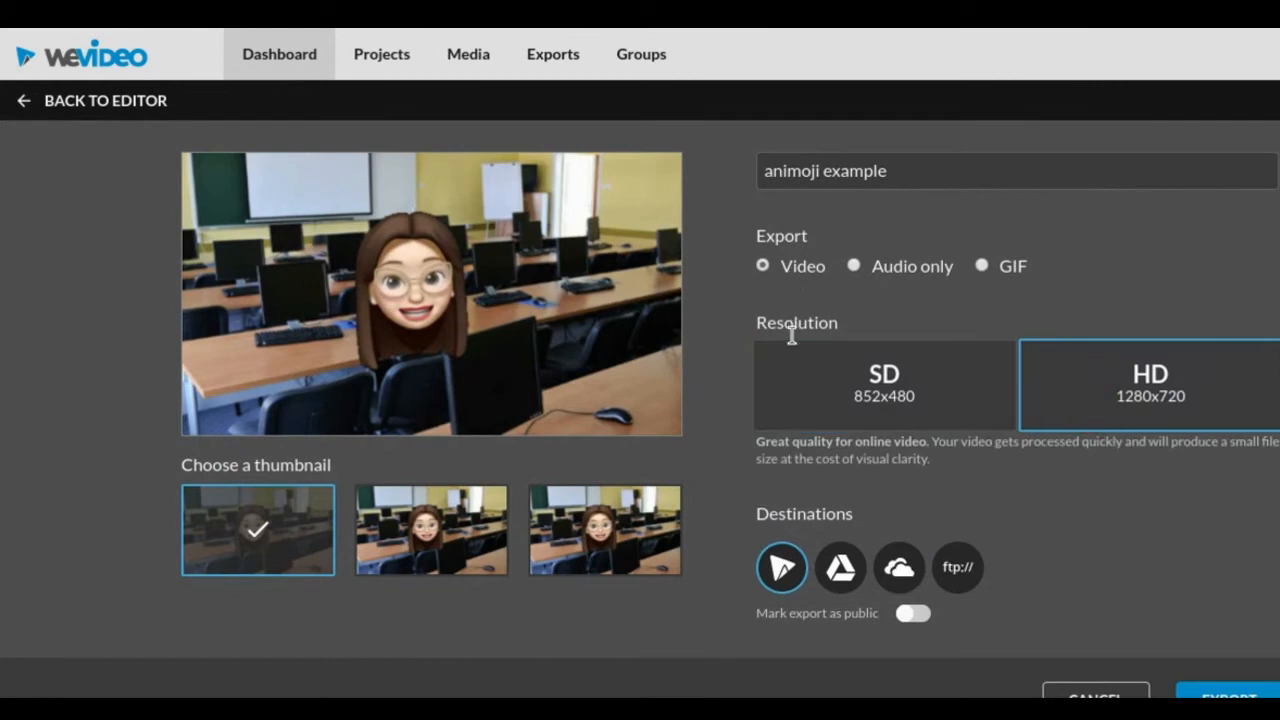
pyautogui.click(584, 513)
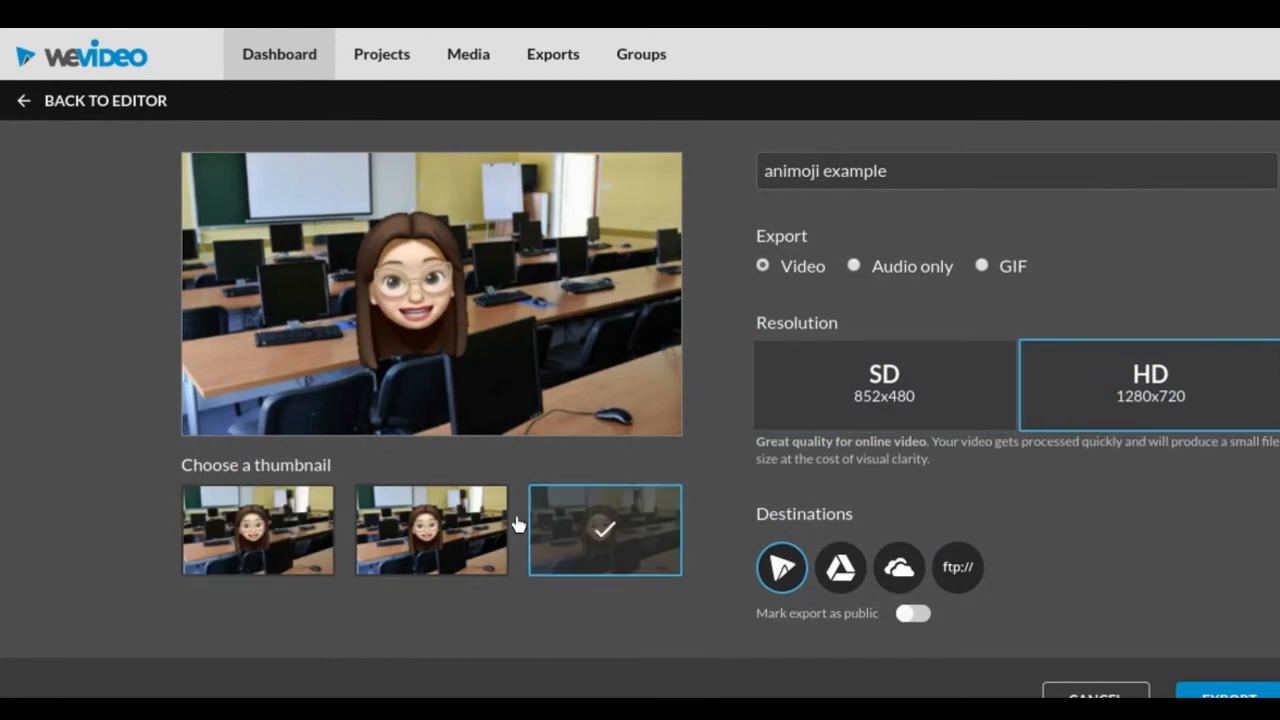
pyautogui.click(466, 528)
pyautogui.click(300, 530)
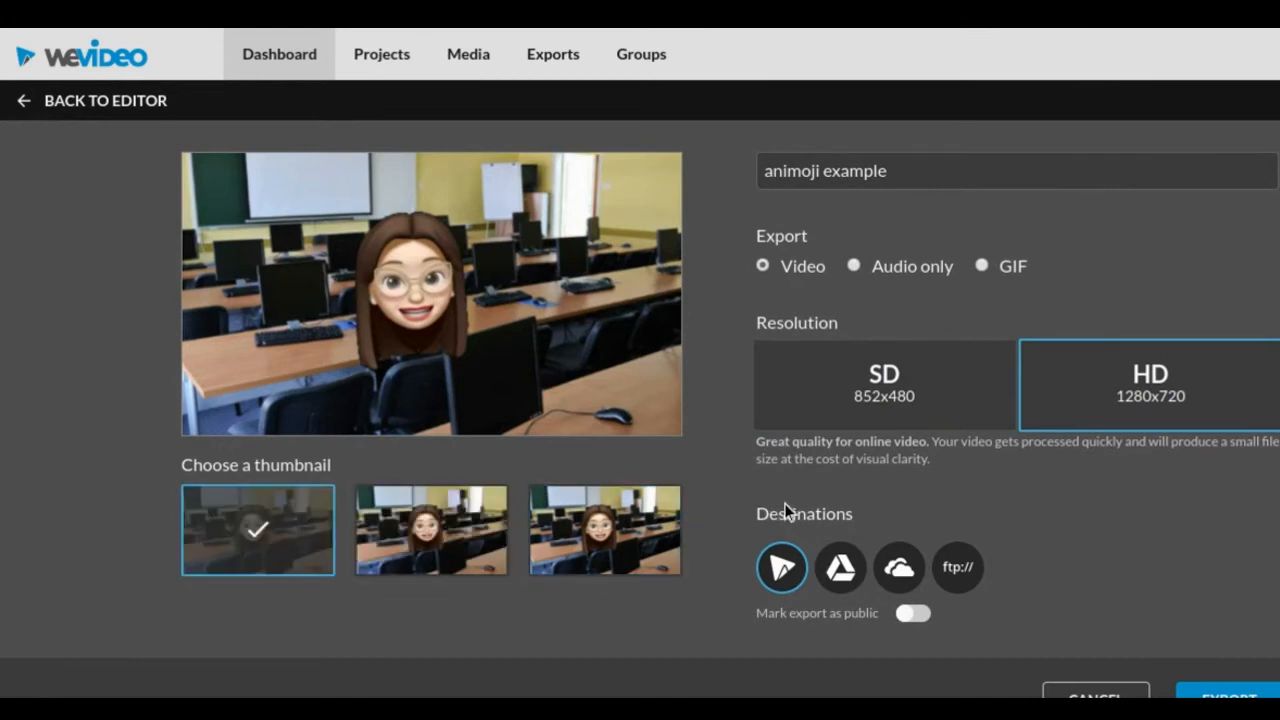
pyautogui.click(843, 570)
pyautogui.scroll(-2, 995, 497)
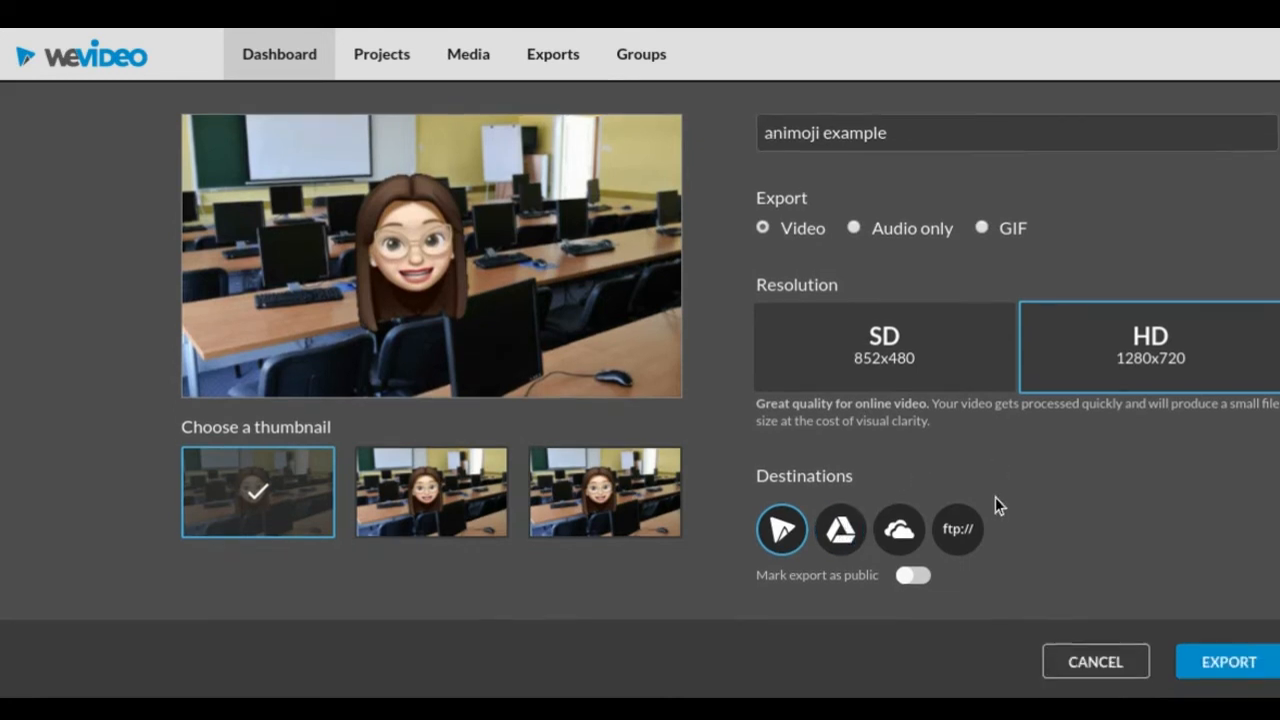
pyautogui.click(1244, 662)
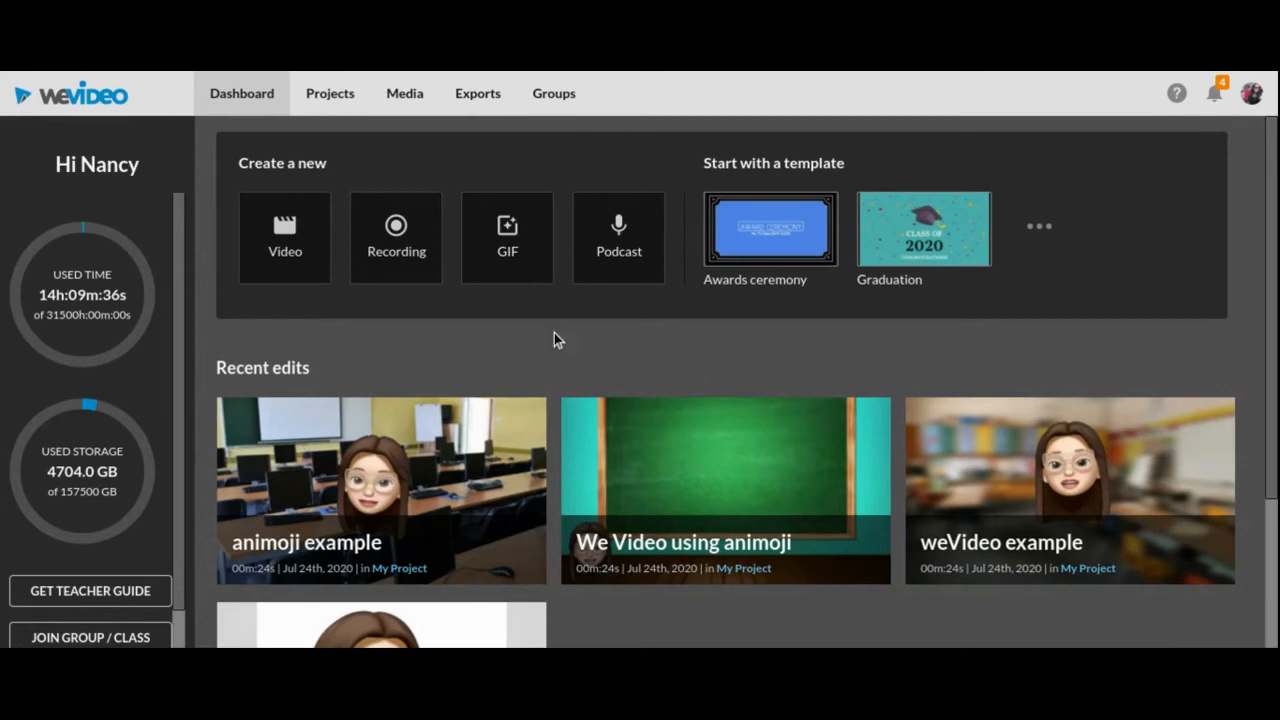
# Open the My Media library and start a media import from Google Drive
pyautogui.click(405, 95)
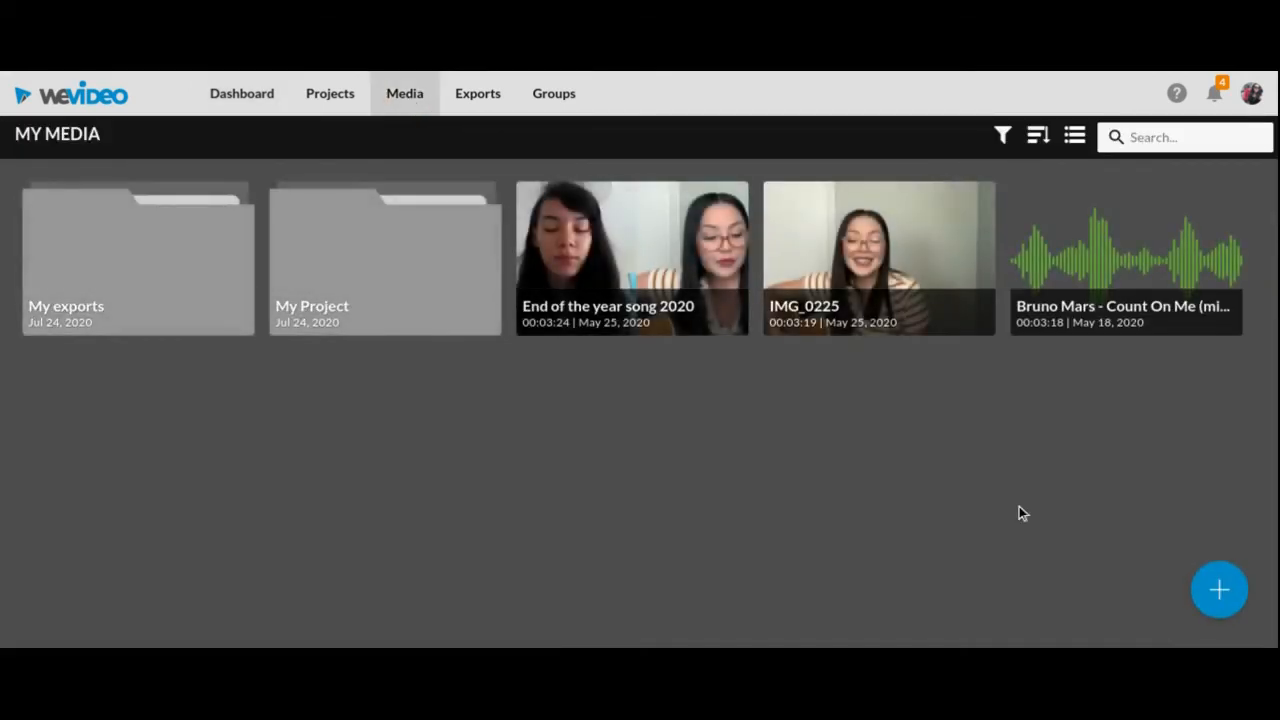
pyautogui.moveTo(1212, 592)
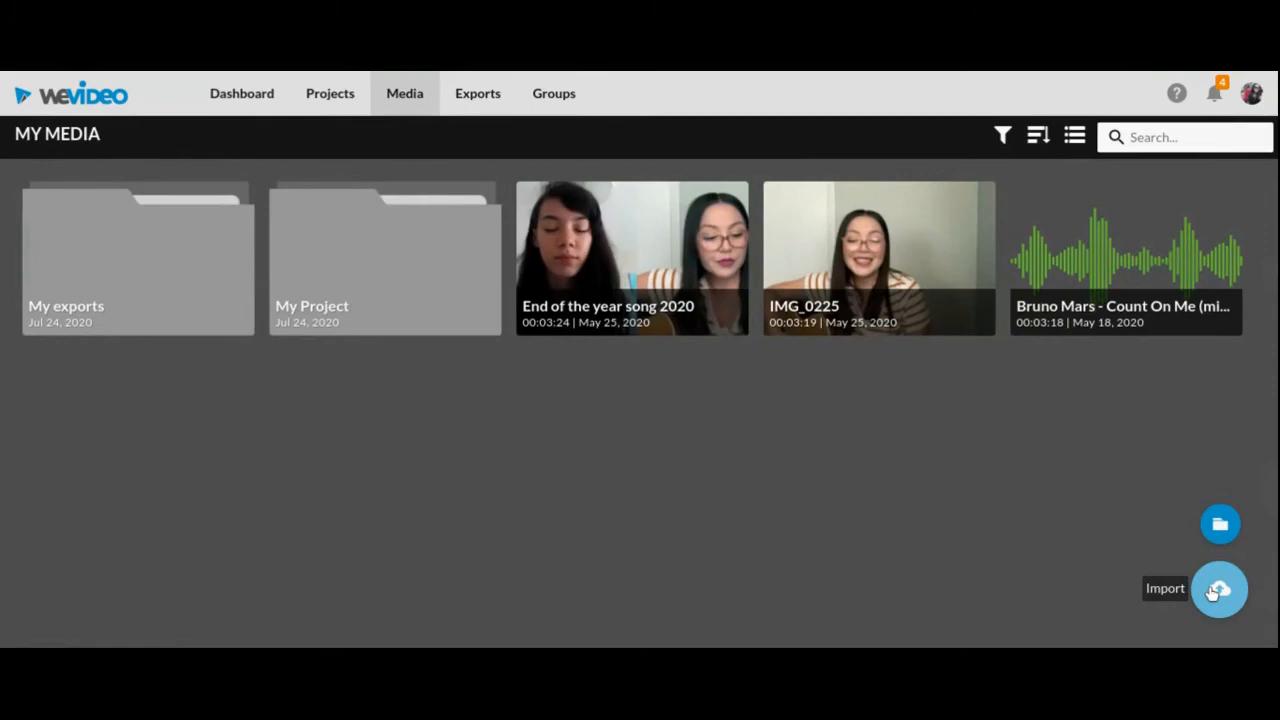
pyautogui.click(1212, 592)
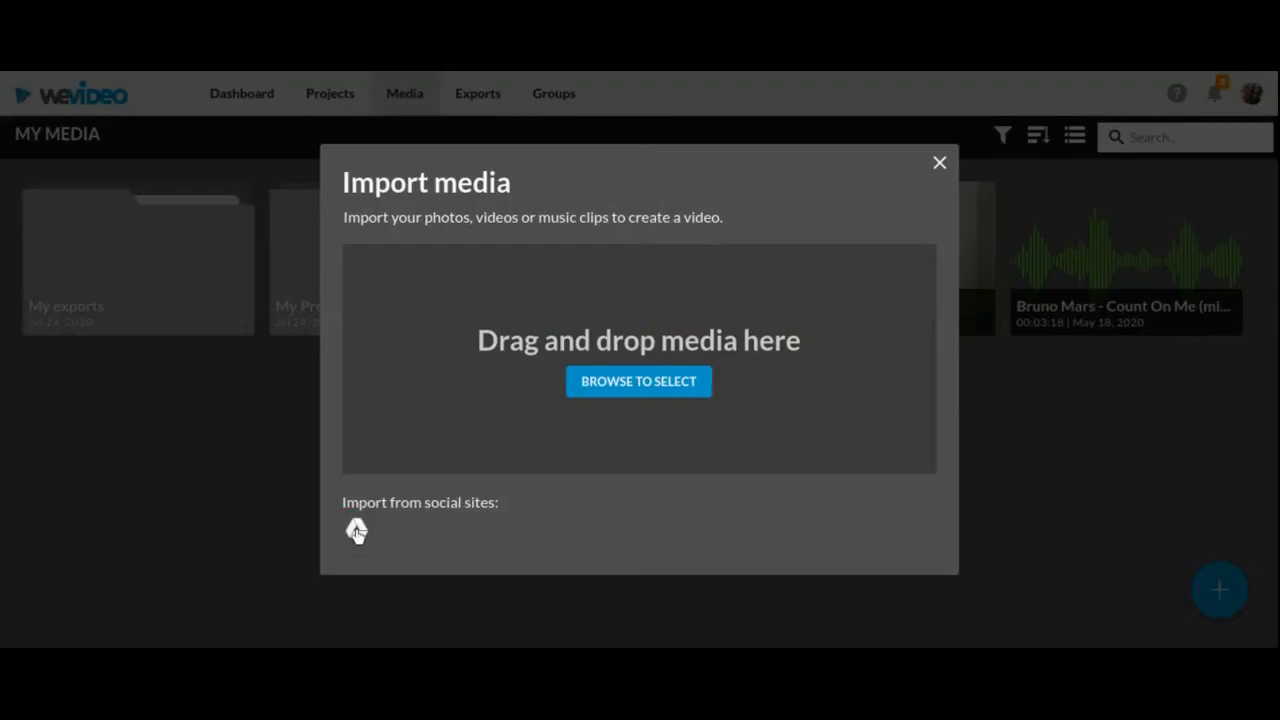
pyautogui.click(356, 532)
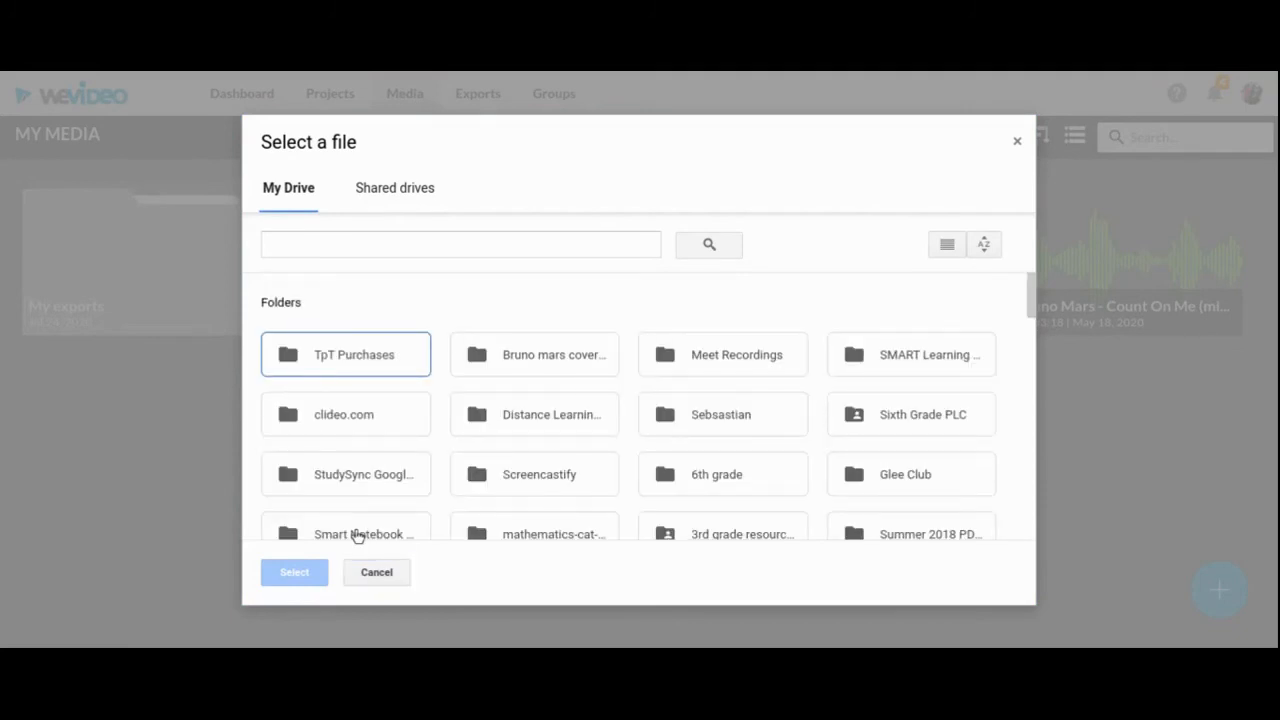
# Import animoji.quicktime from the Distance Learning folder in My Drive into My Media and dismiss the import status
pyautogui.scroll(-5, 480, 449)
pyautogui.scroll(5, 480, 449)
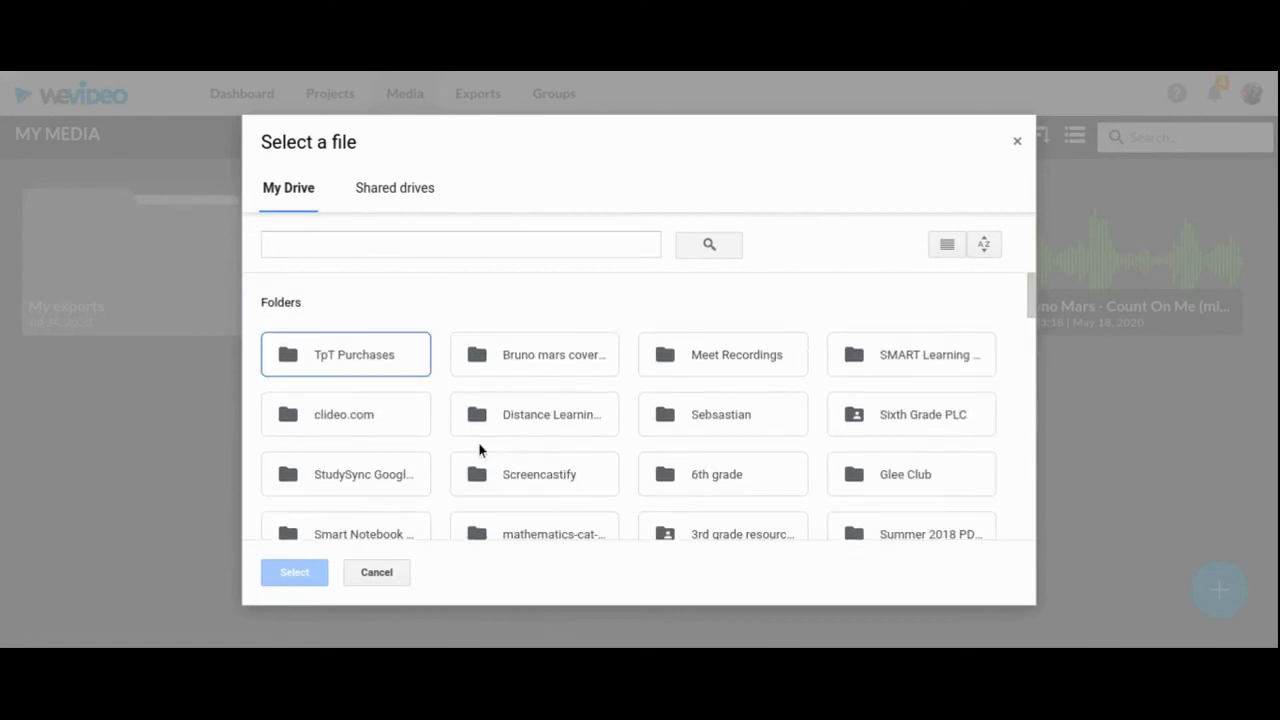
pyautogui.click(402, 195)
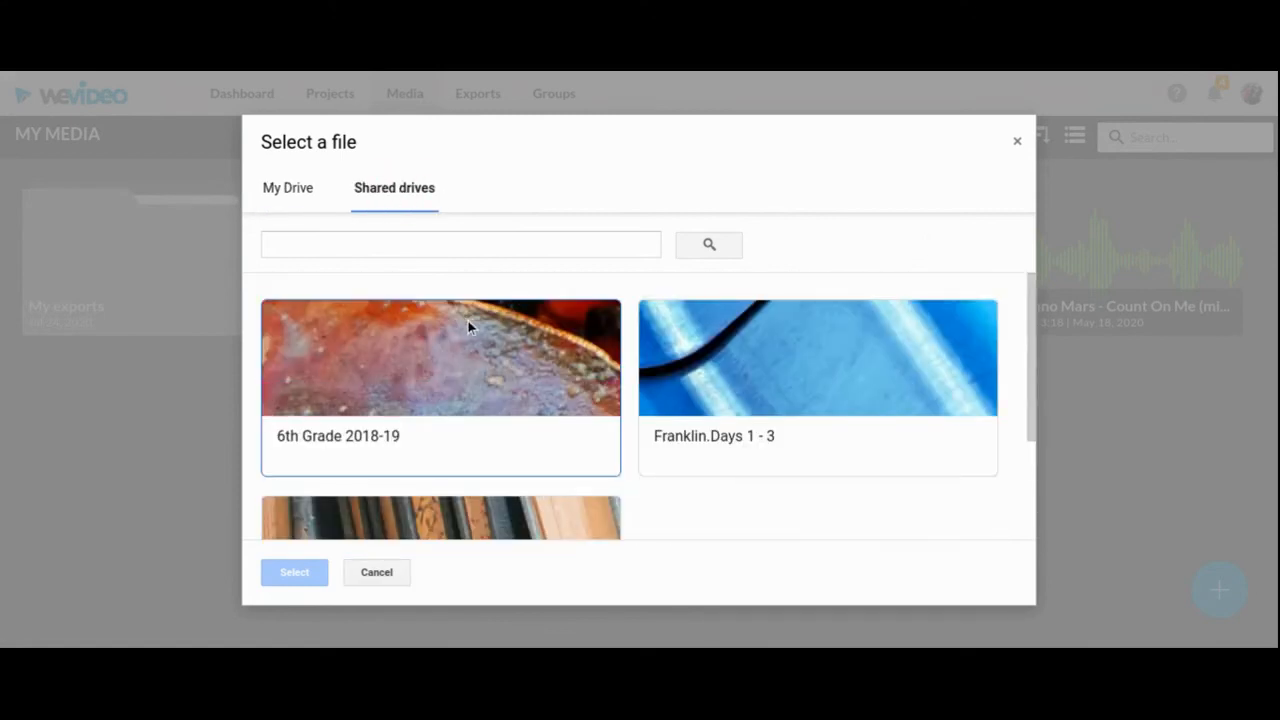
pyautogui.click(298, 192)
pyautogui.scroll(-3, 470, 403)
pyautogui.scroll(-15, 470, 403)
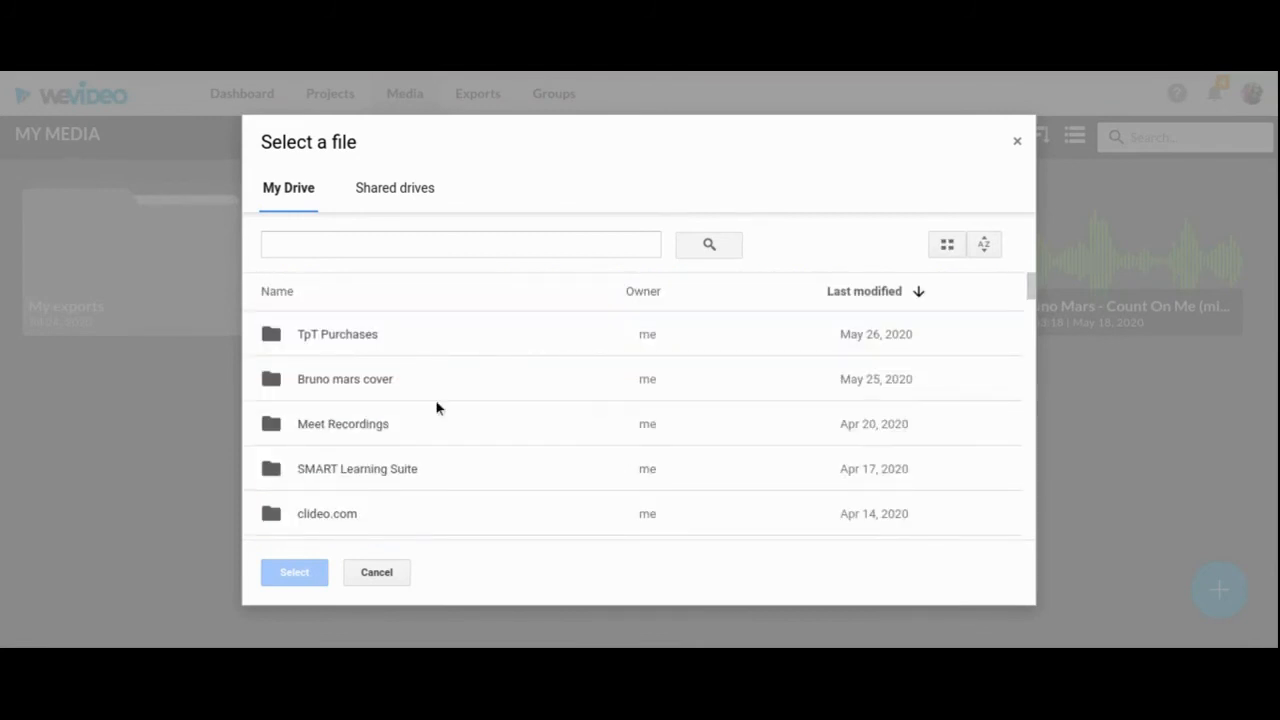
pyautogui.scroll(-2, 409, 416)
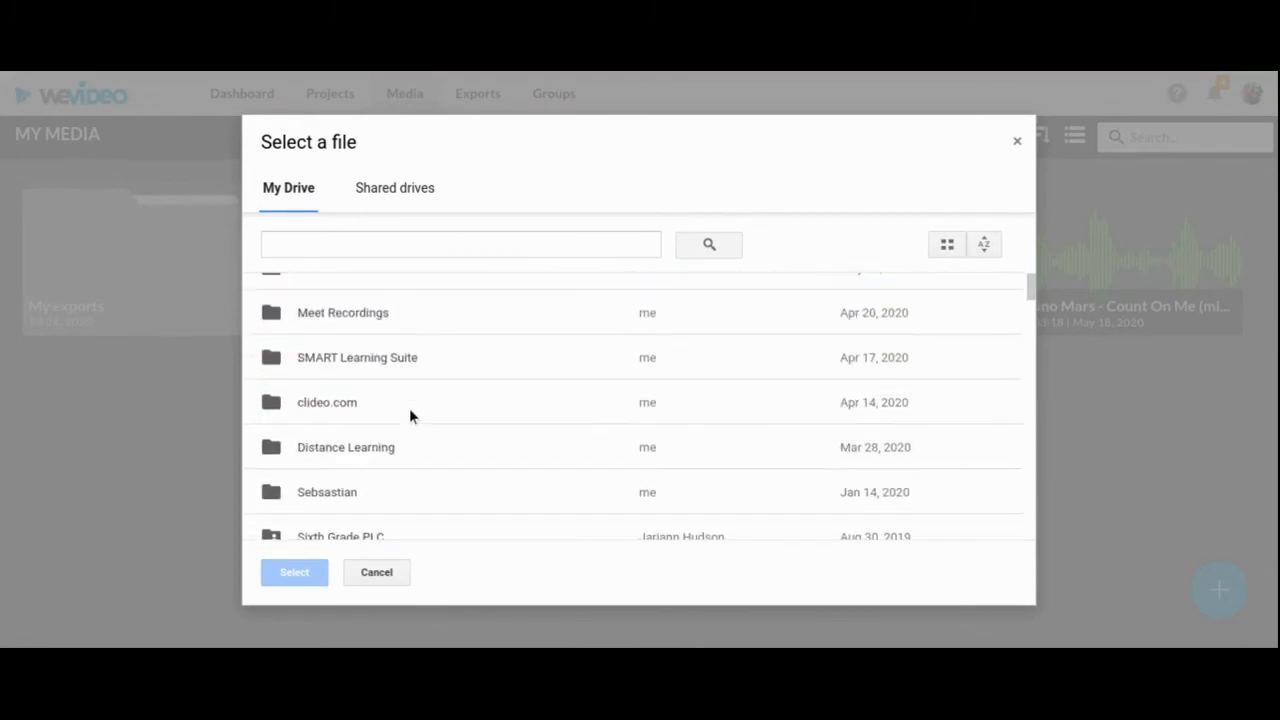
pyautogui.doubleClick(370, 446)
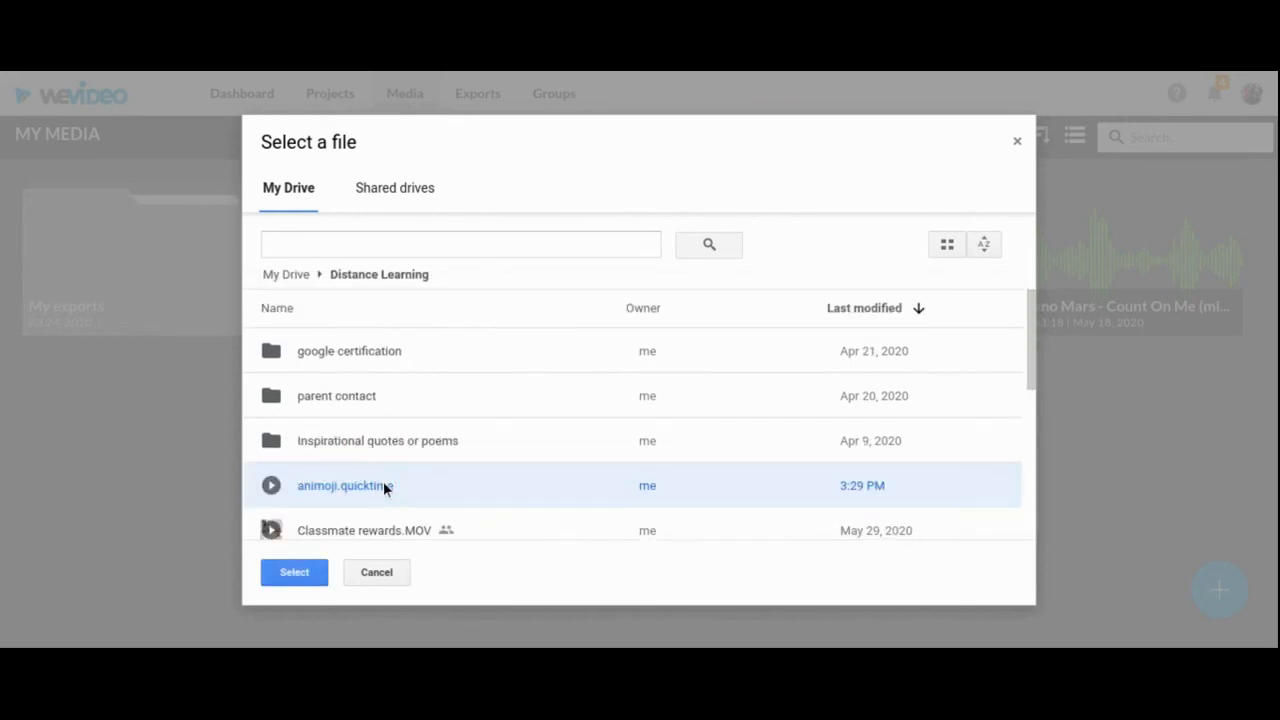
pyautogui.click(299, 576)
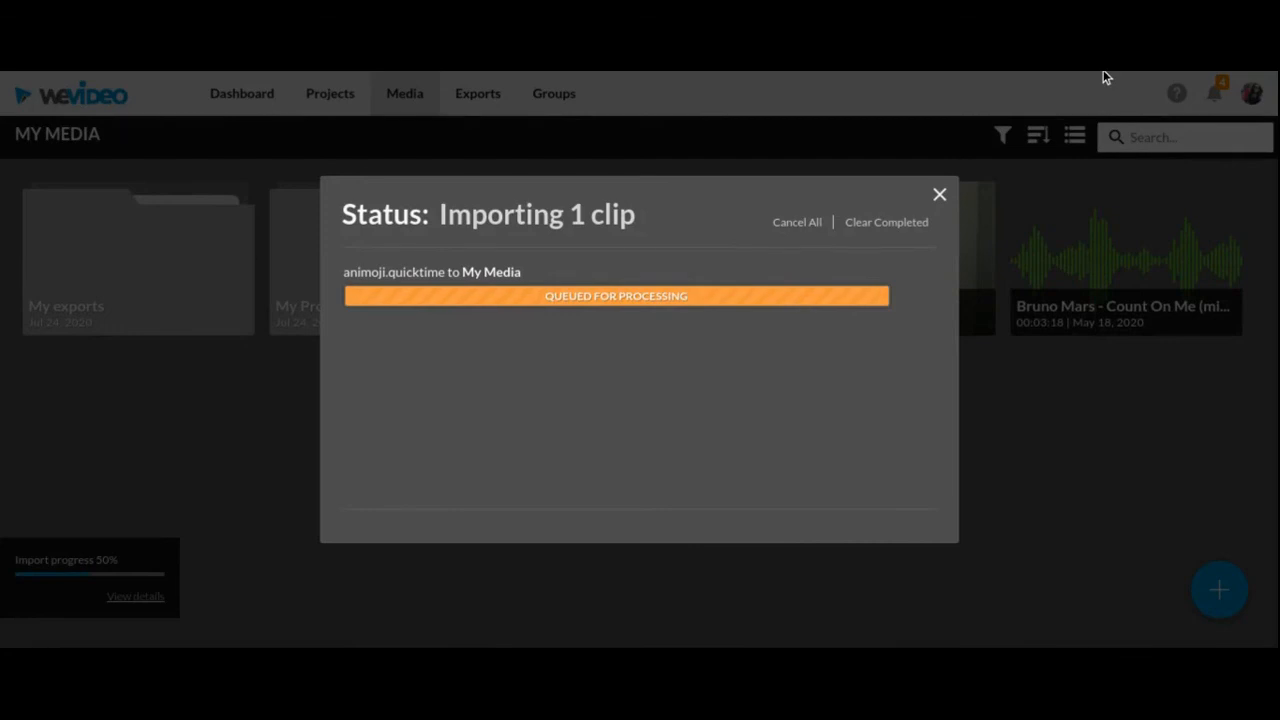
pyautogui.click(1041, 394)
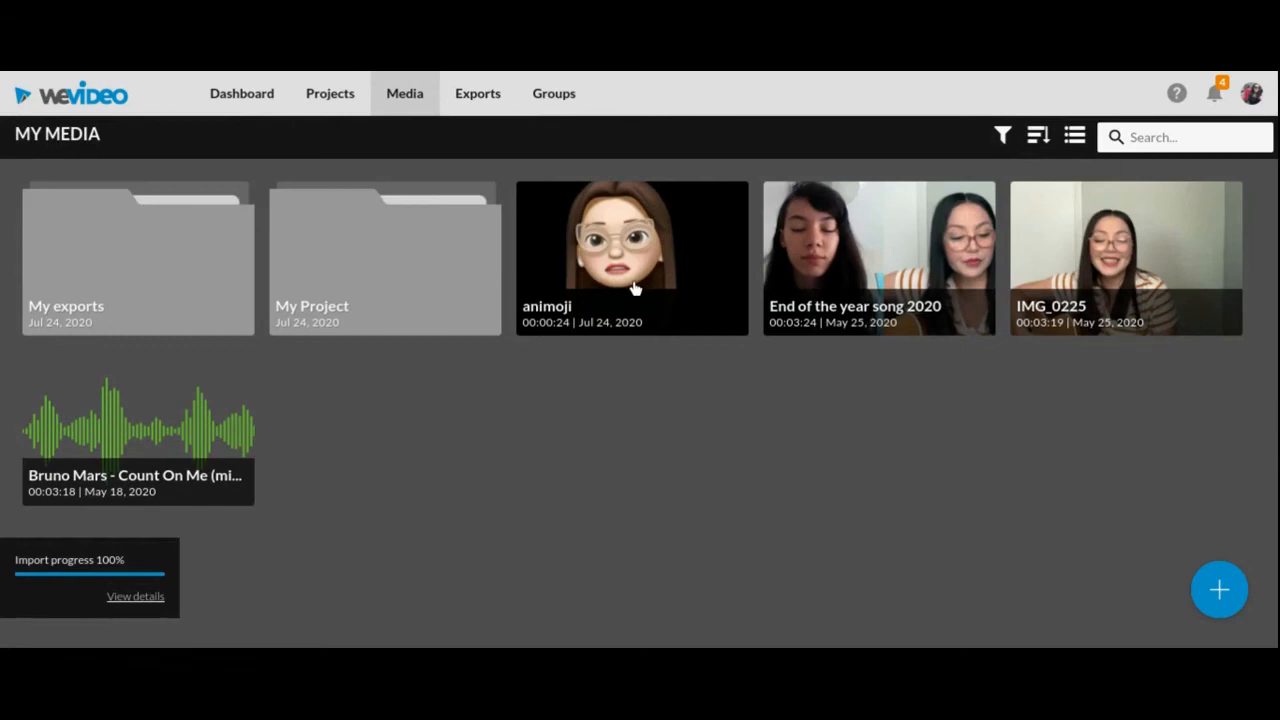
# Open the "We Video using animoji" edit from My Project, view its media import options, and close them without importing
pyautogui.click(327, 104)
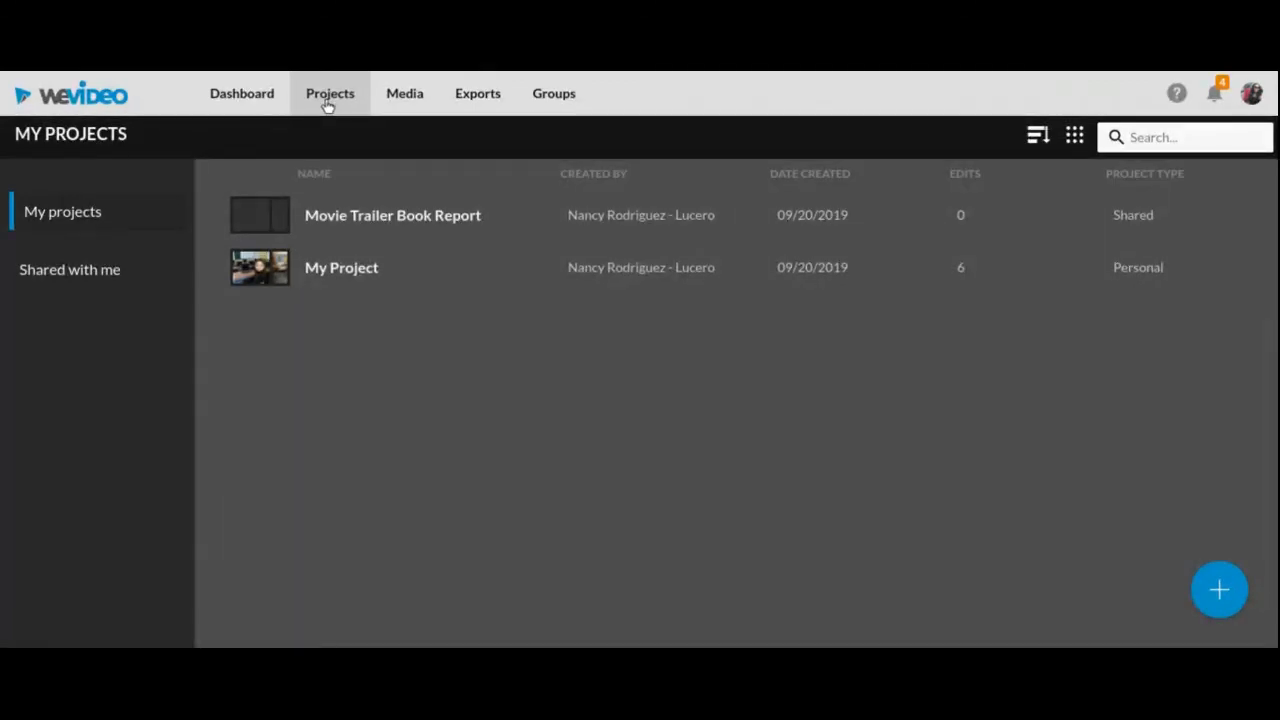
pyautogui.click(339, 267)
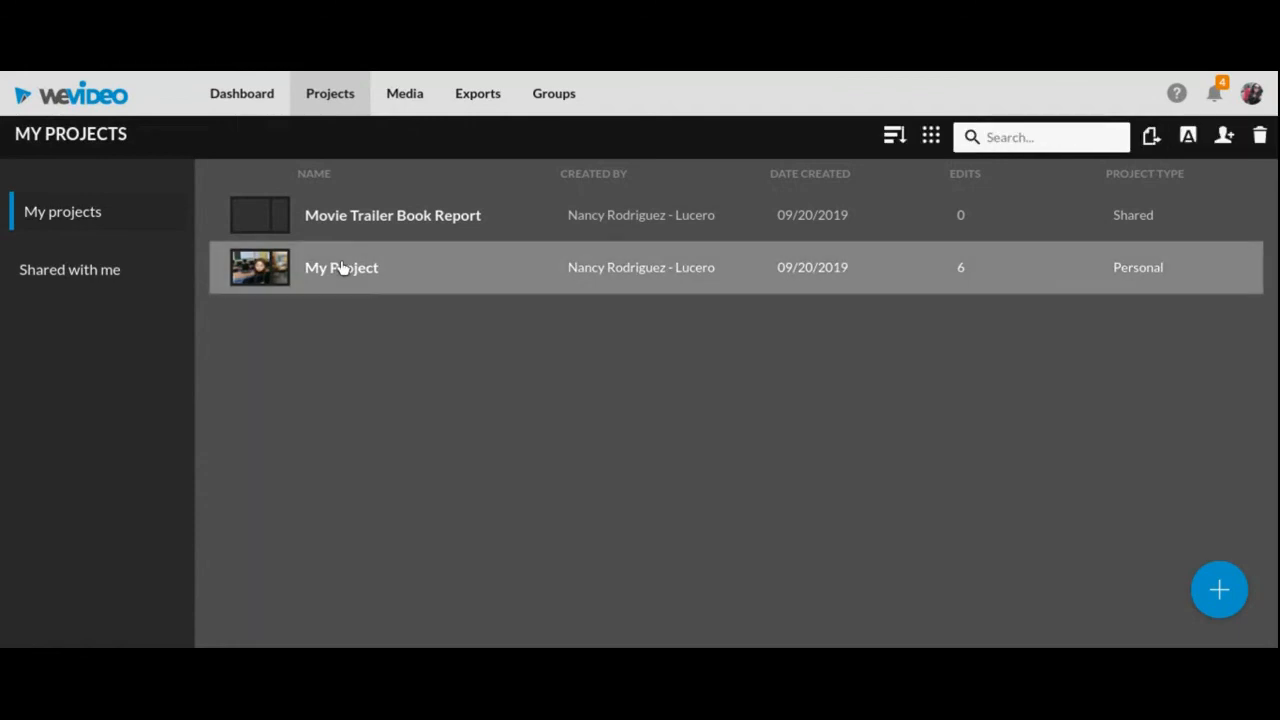
pyautogui.doubleClick(339, 267)
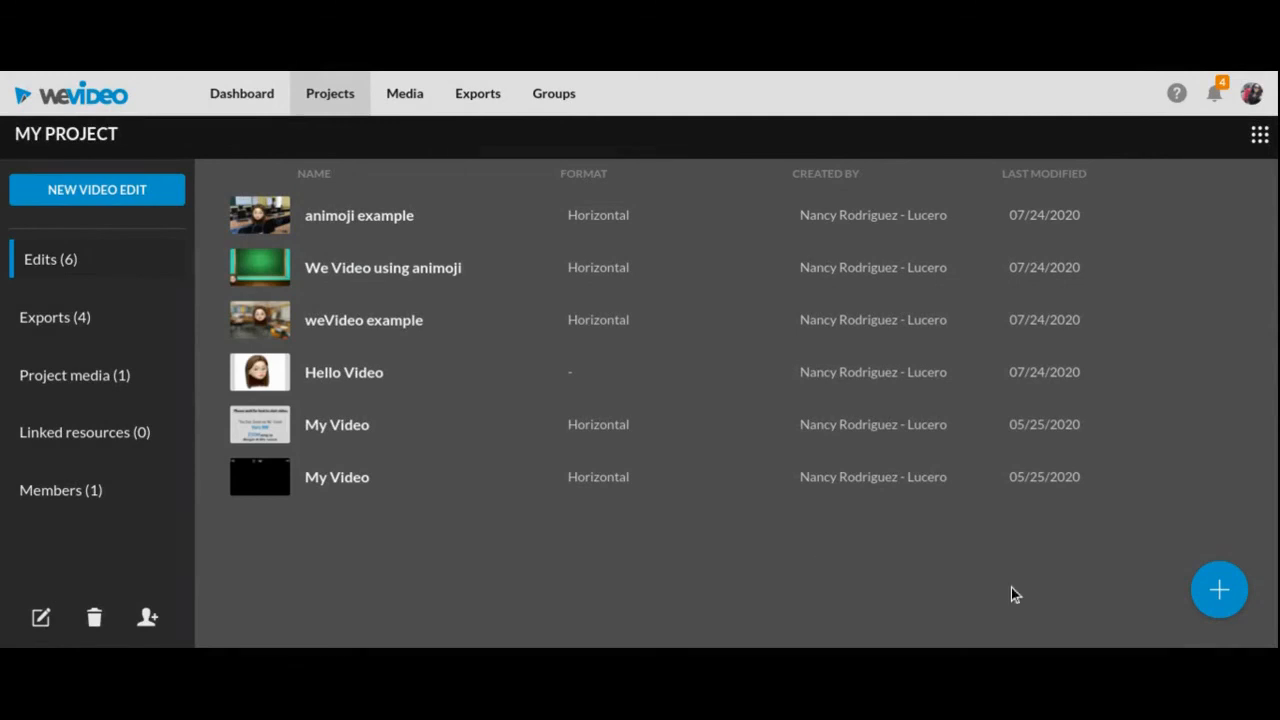
pyautogui.click(1220, 591)
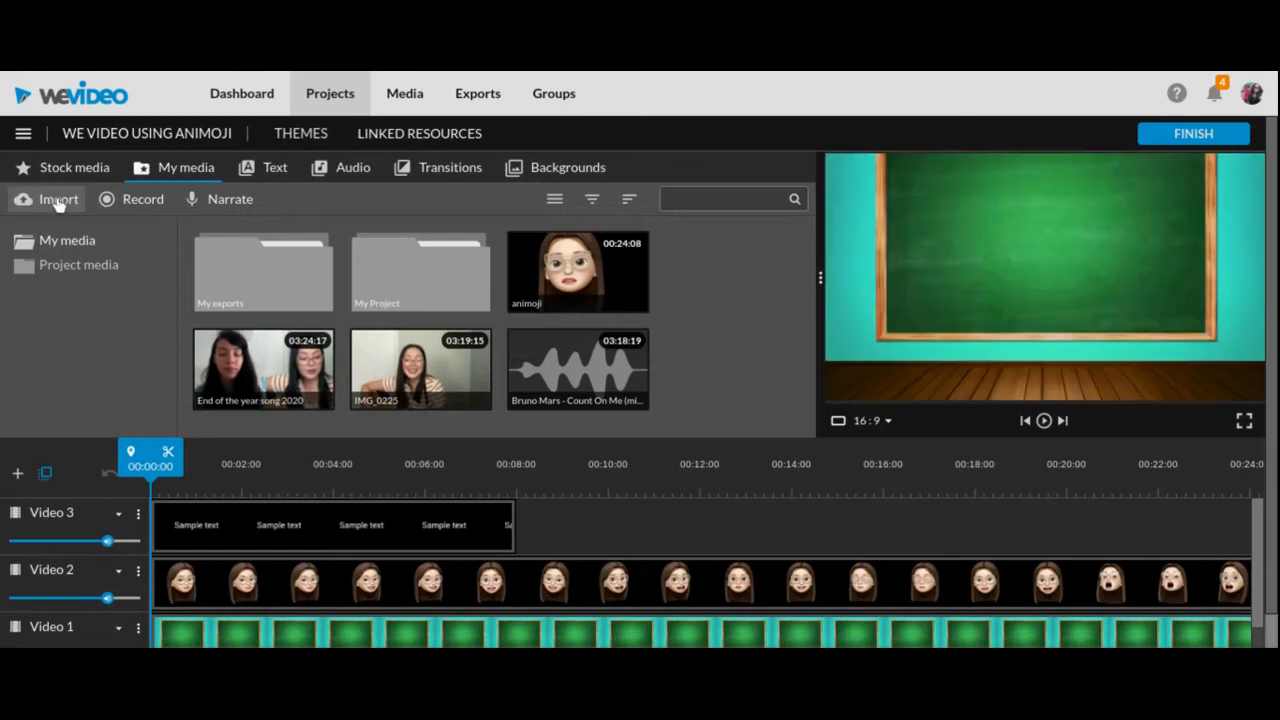
pyautogui.click(57, 202)
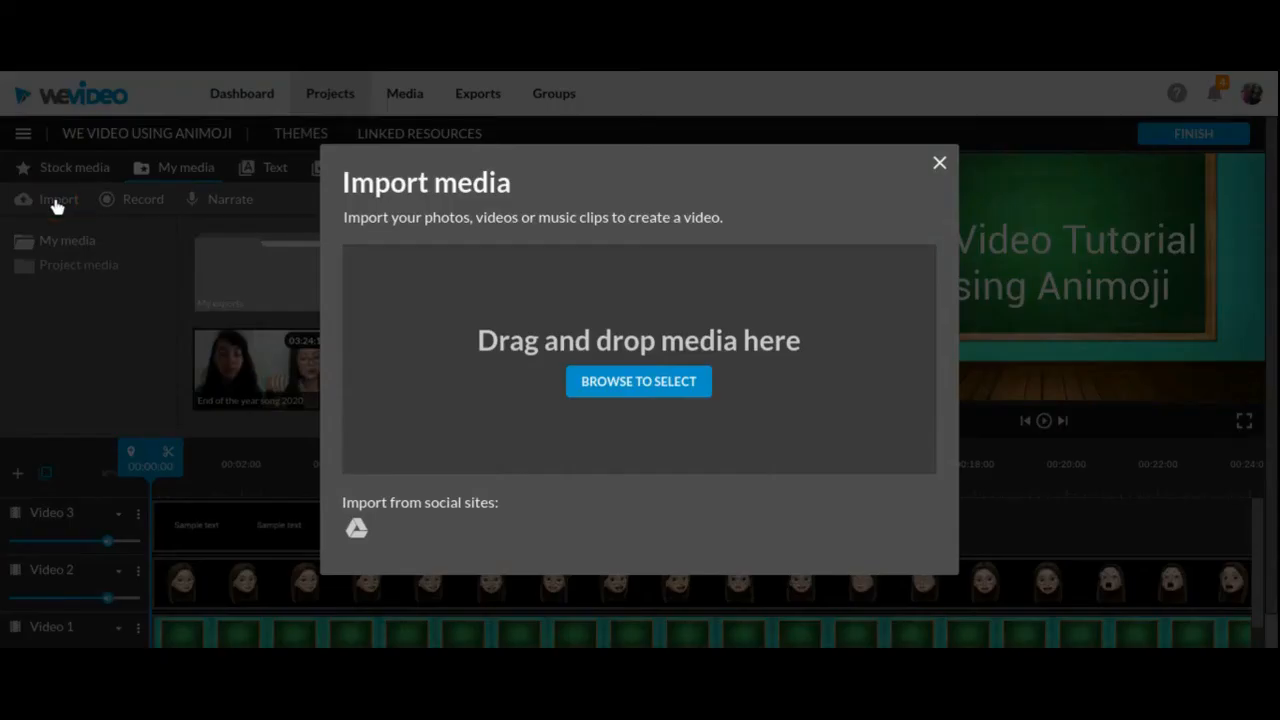
pyautogui.click(940, 164)
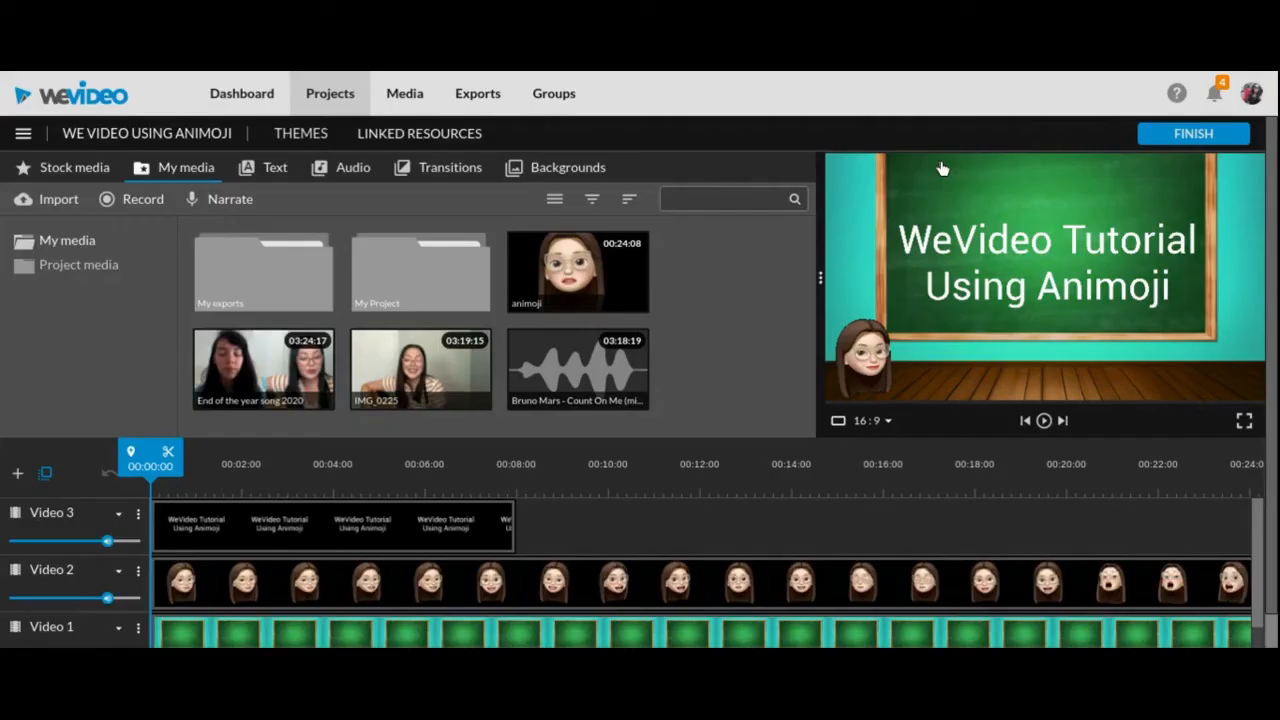